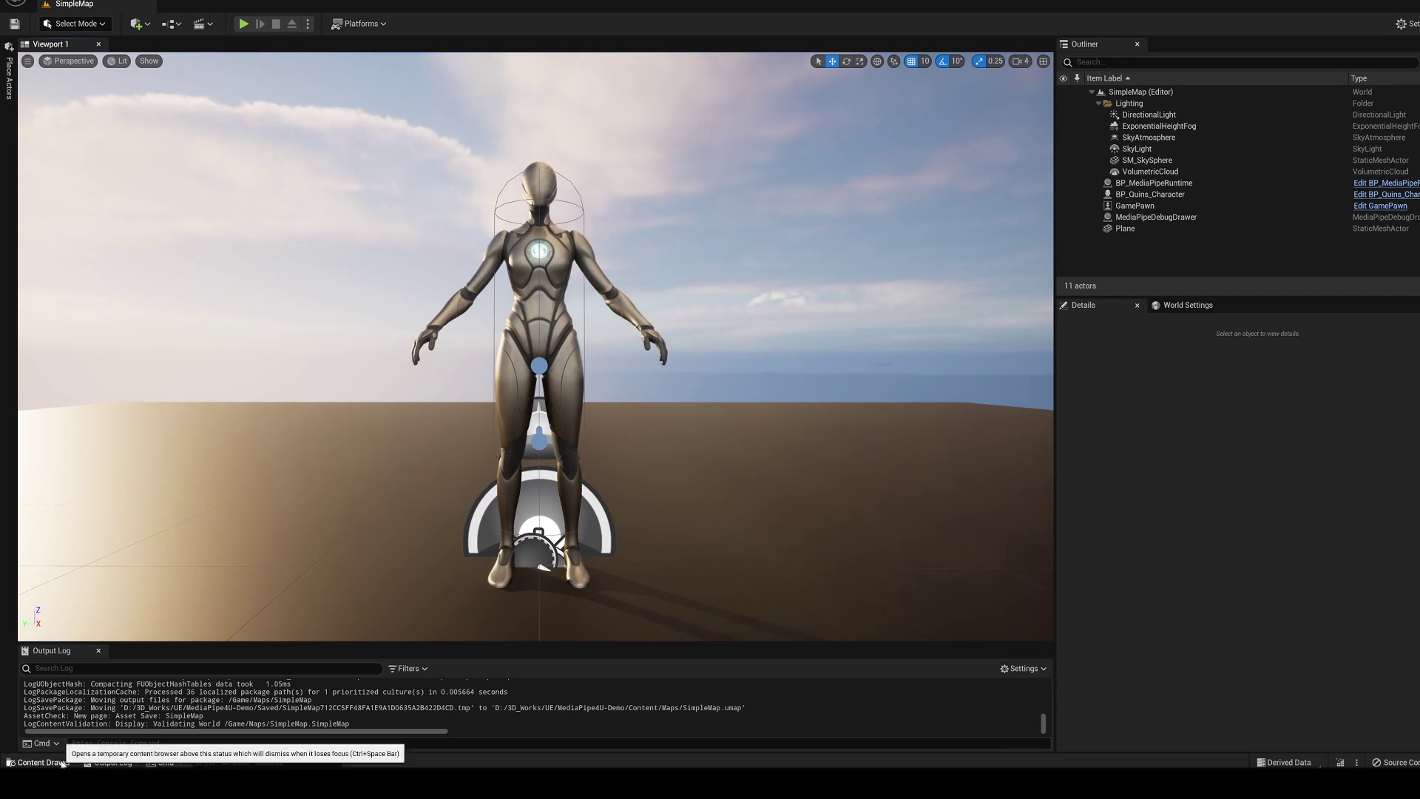
# Browse the Content Drawer to Plugins > MediaPipe BVH C++ Classes > MediaPipeBVH > Public
pyautogui.click(61, 763)
pyautogui.click(100, 640)
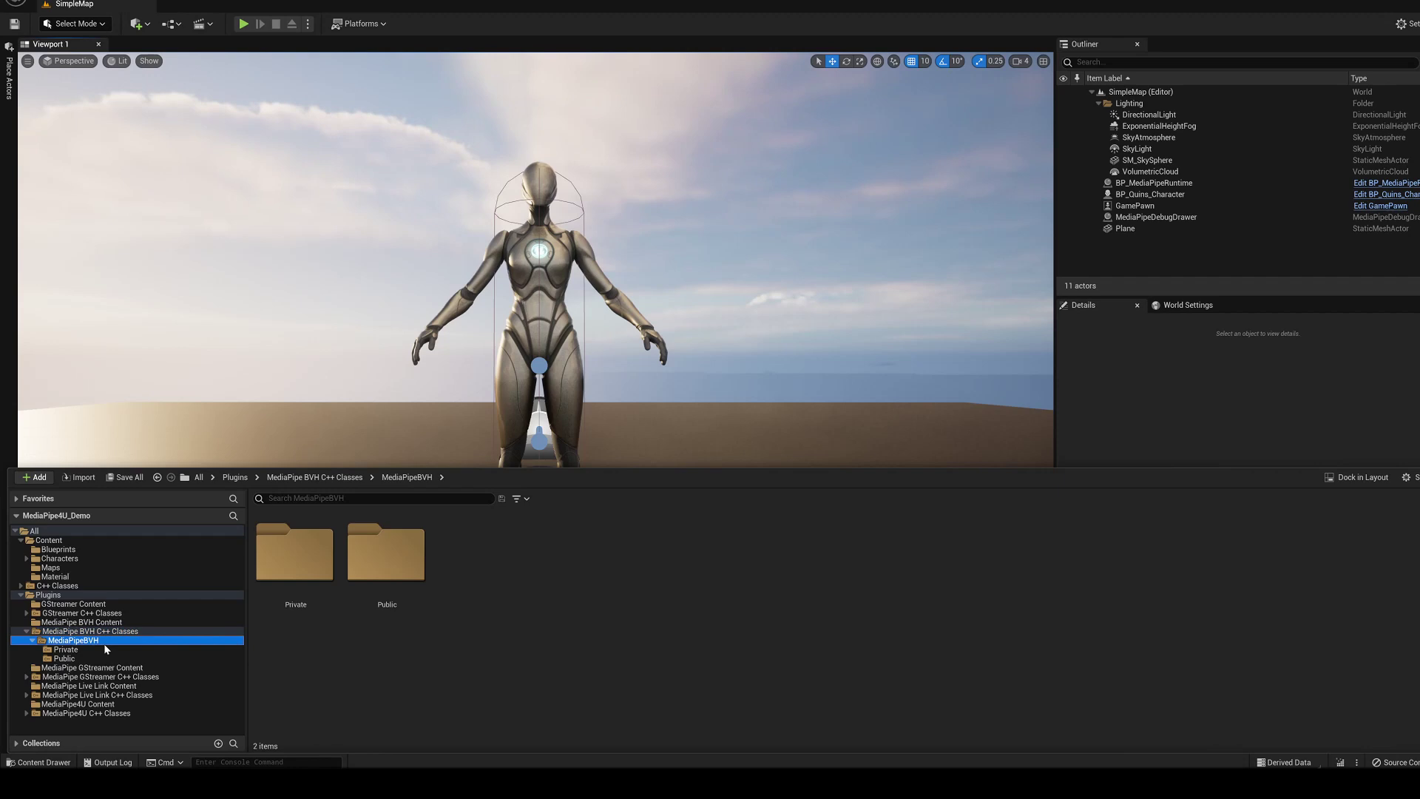
pyautogui.click(73, 658)
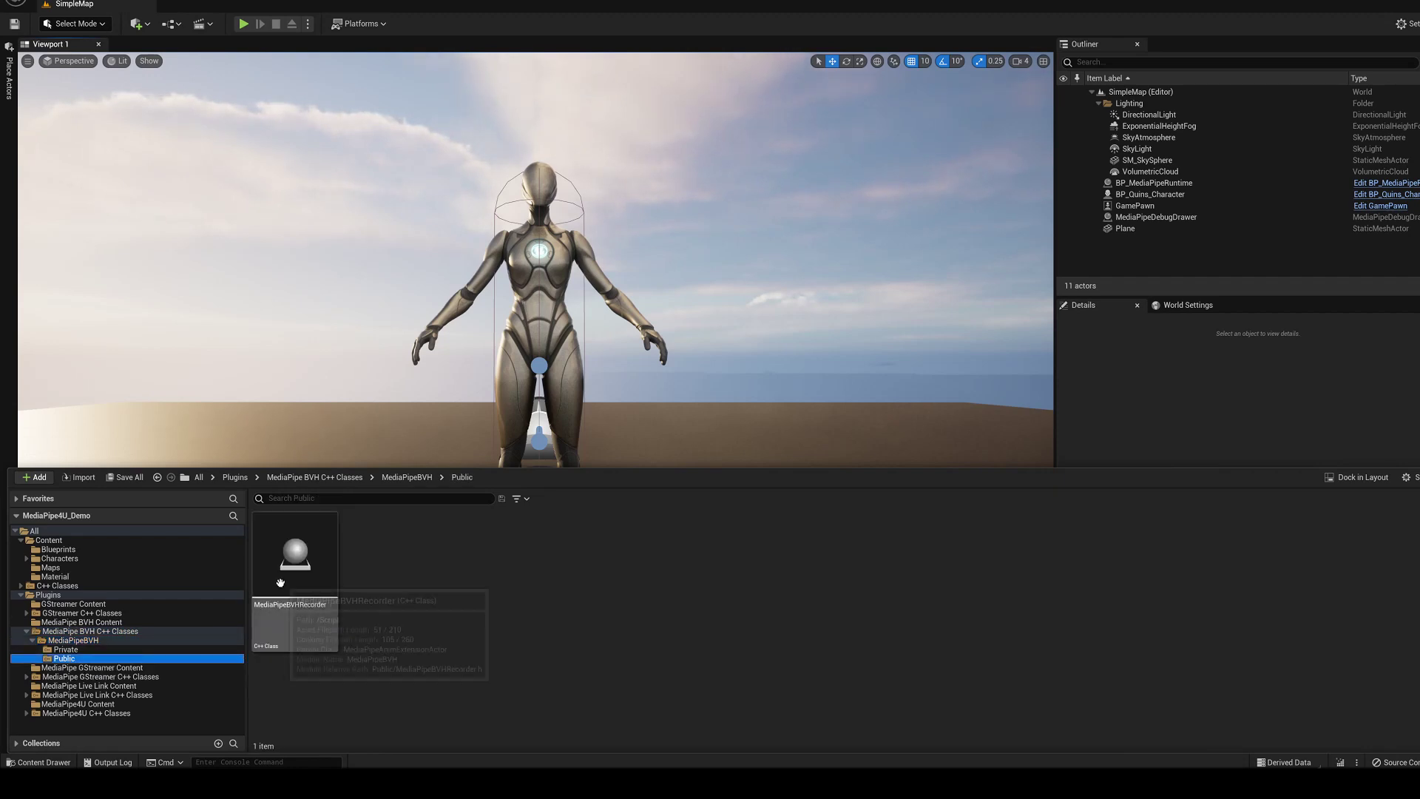
# Place a MediaPipeBVHRecorder actor at the character's feet, remove the trailing 4, and edit Frame Rate
pyautogui.moveTo(280, 583); pyautogui.dragTo(540, 550)
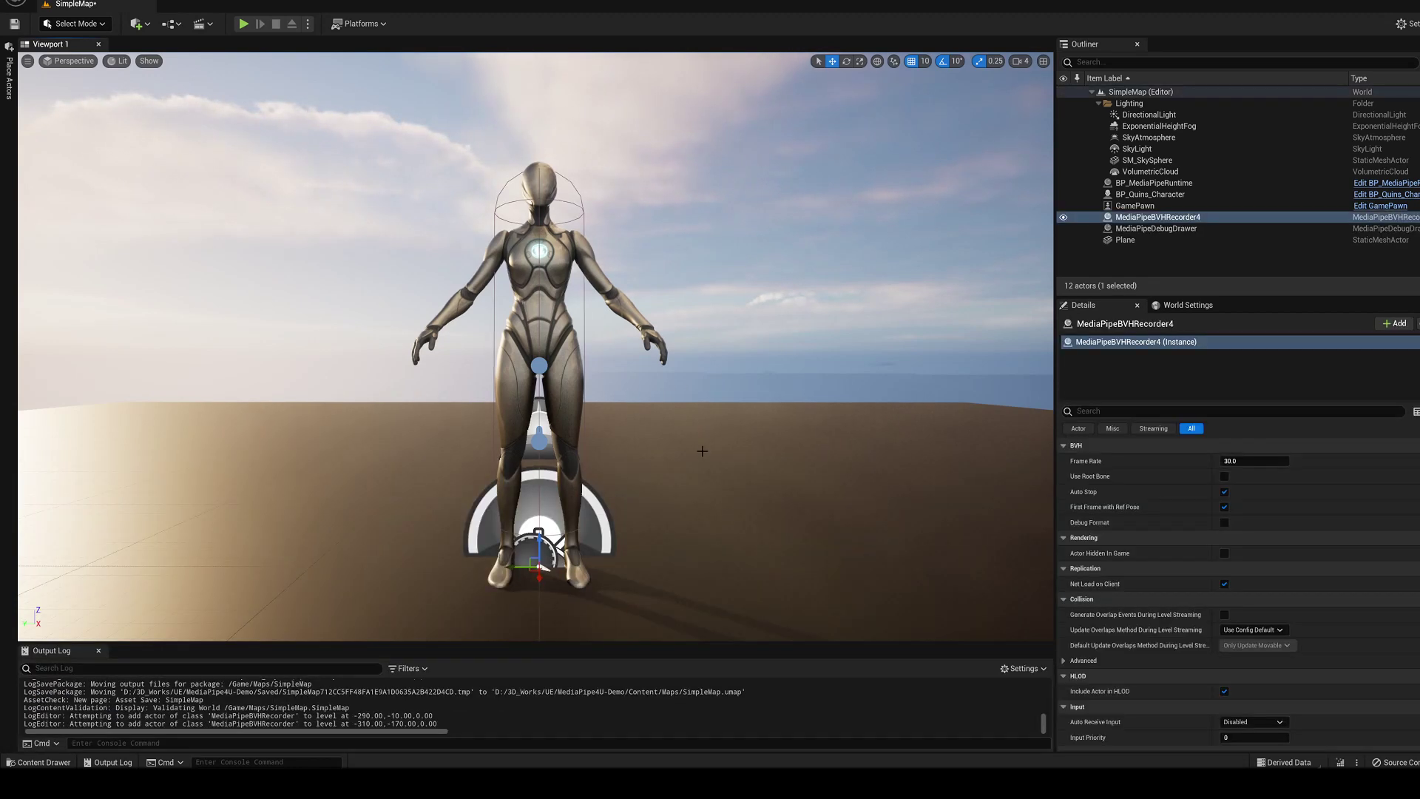
pyautogui.click(1204, 218)
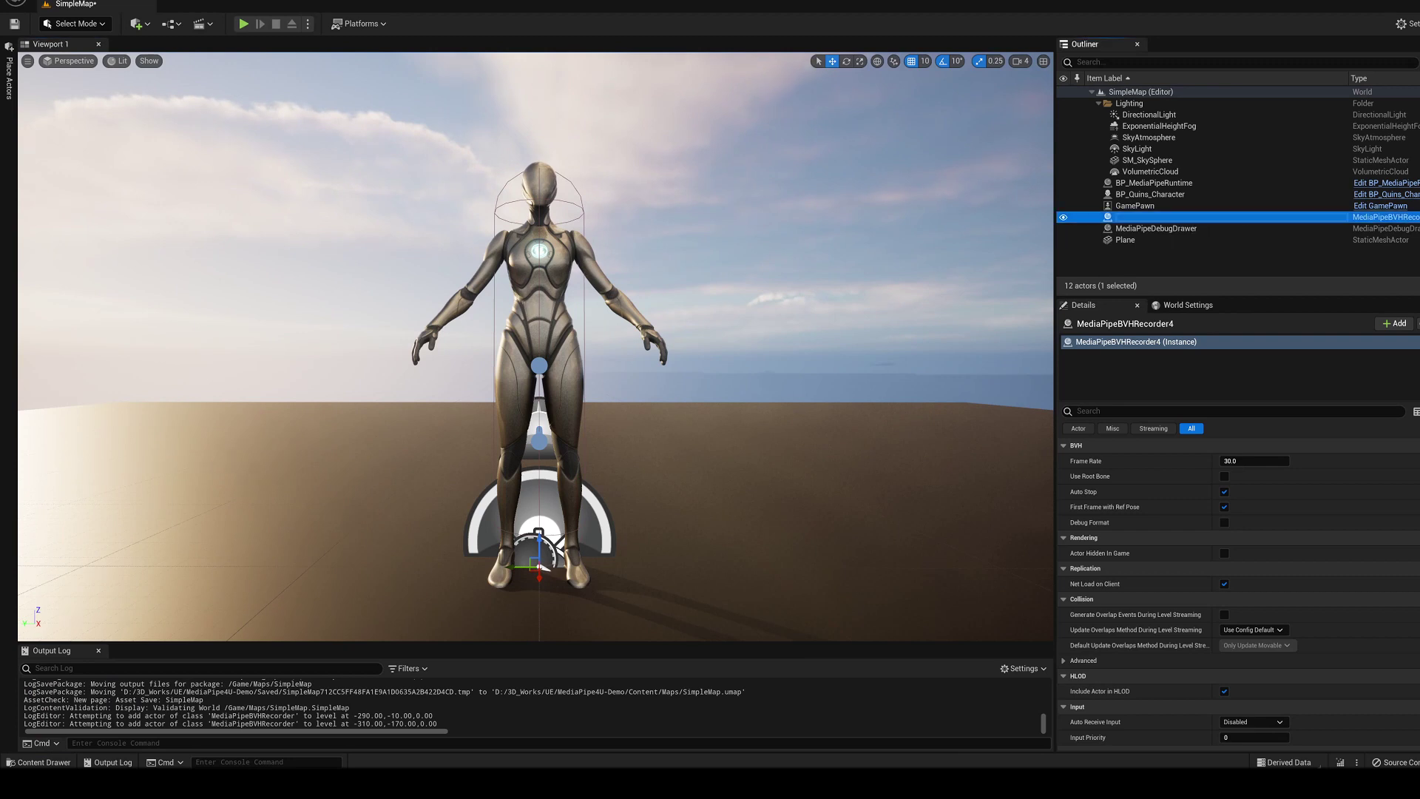
pyautogui.press('BackSpace')
pyautogui.press('Return')
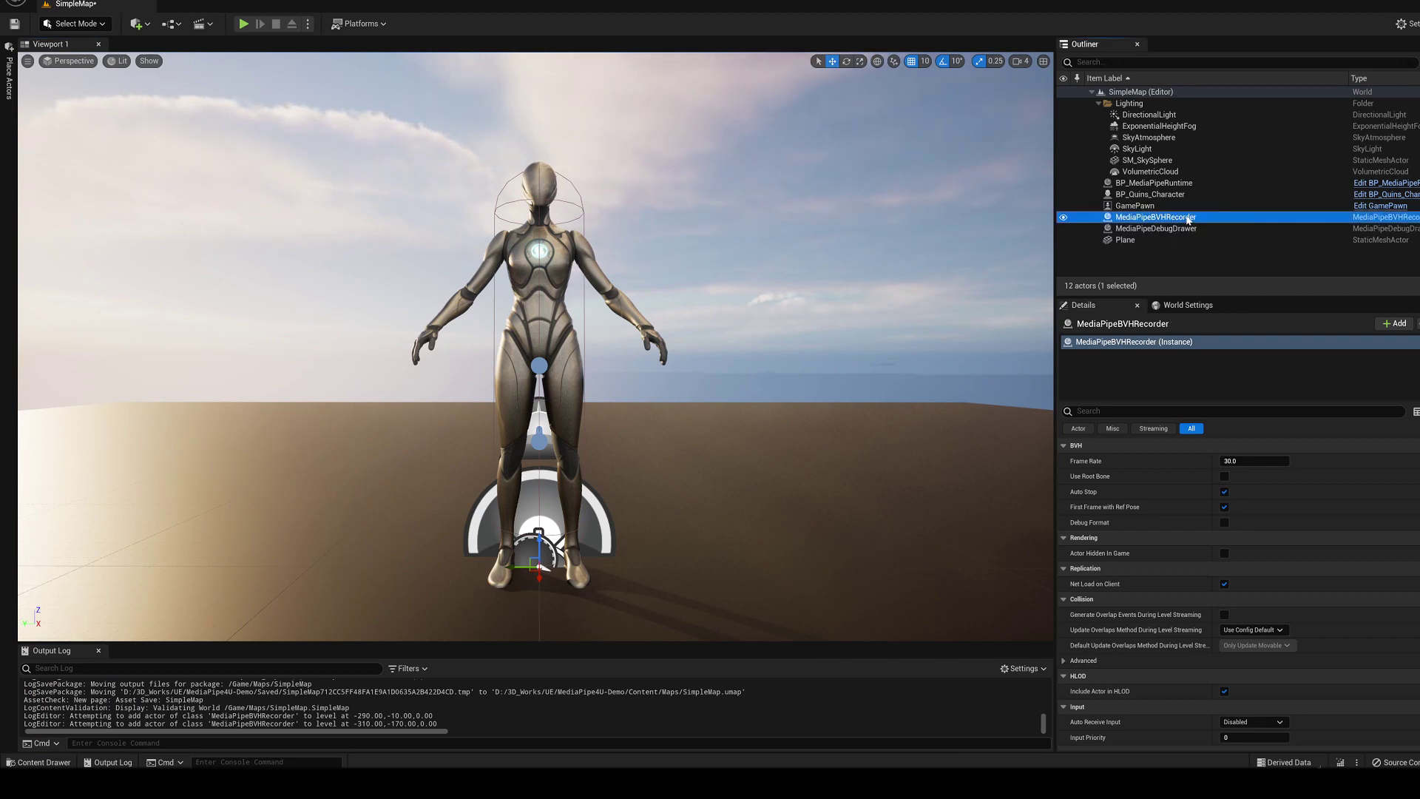
pyautogui.click(1153, 220)
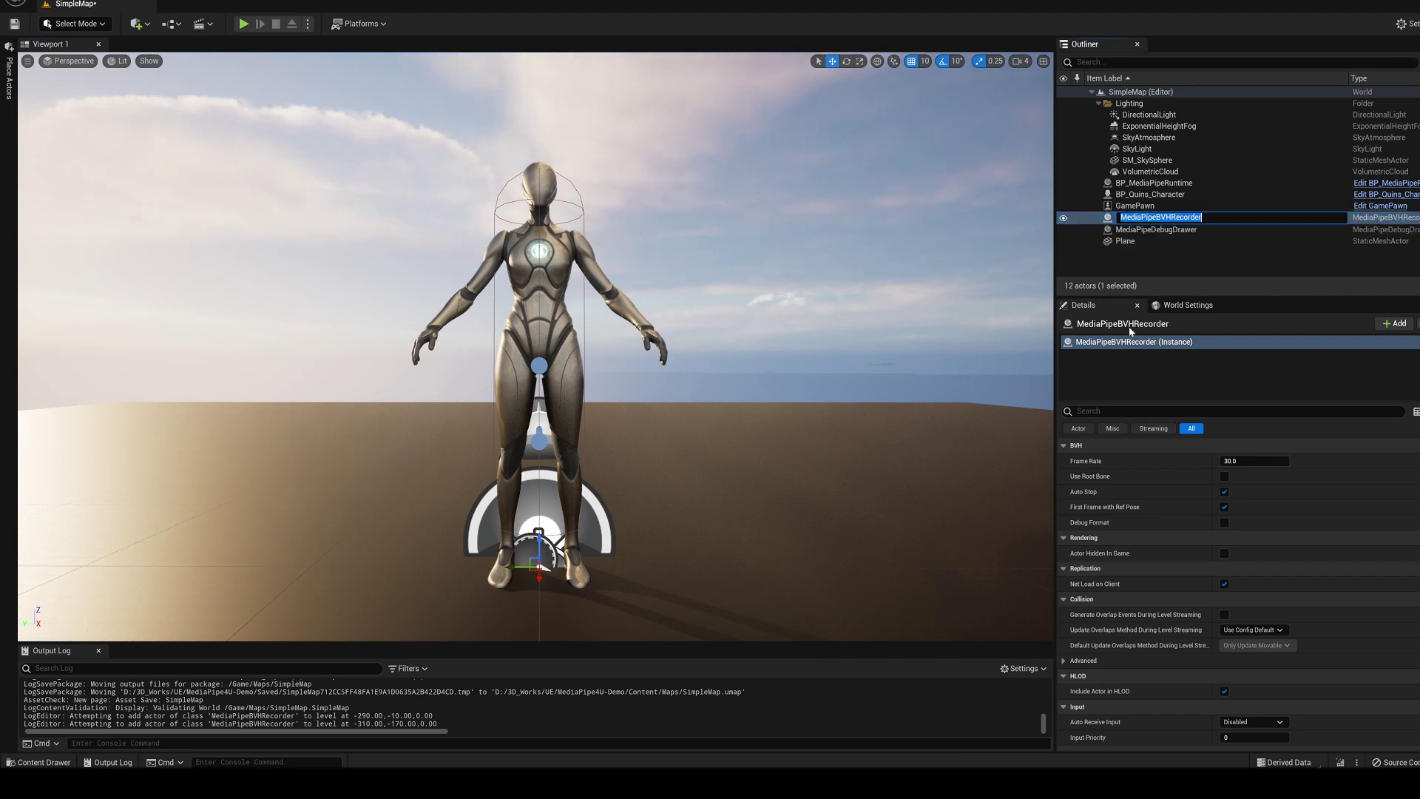
pyautogui.click(1228, 461)
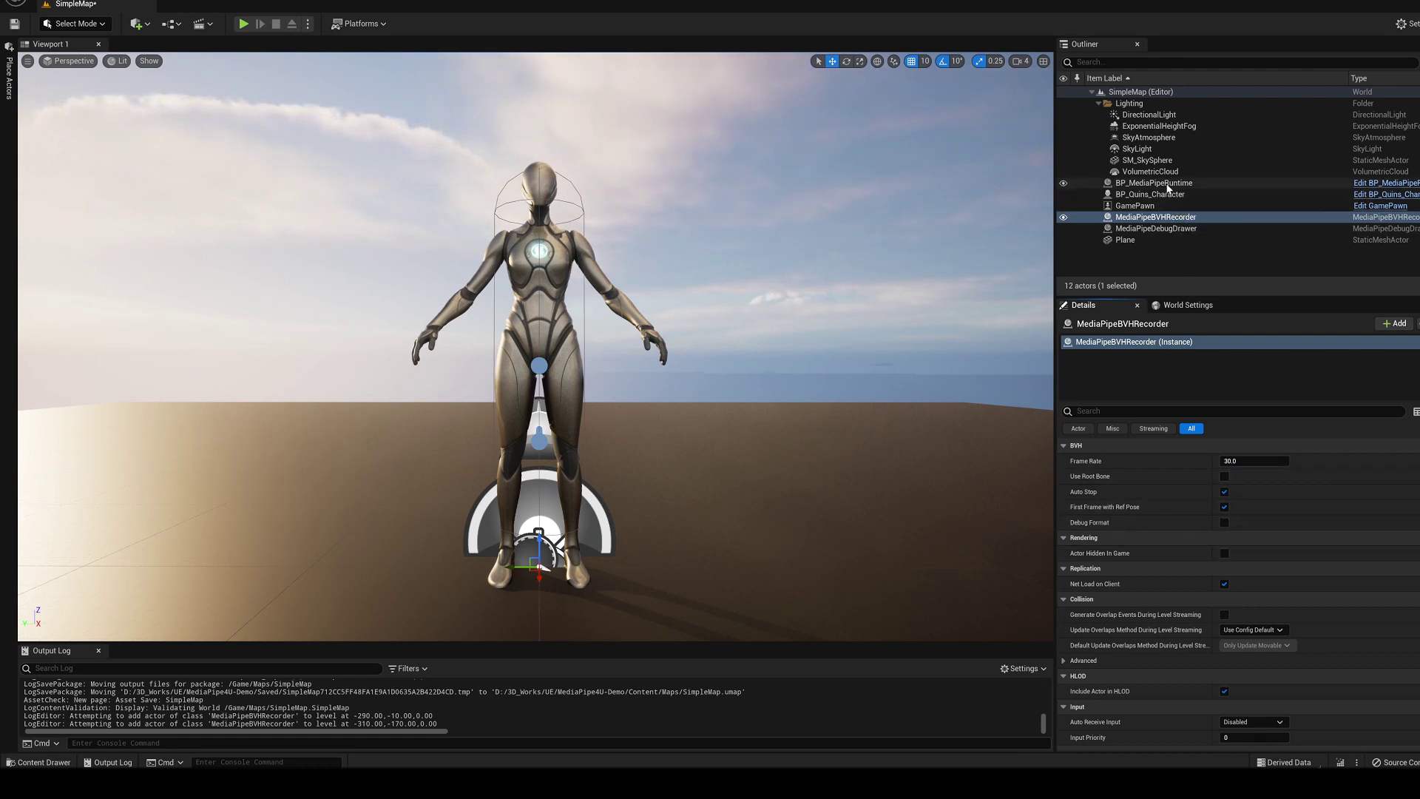
# Set BP_MediaPipeRuntime's BVHRecorder property to MediaPipeBVHRecorder, then save the SimpleMap level
pyautogui.click(1160, 183)
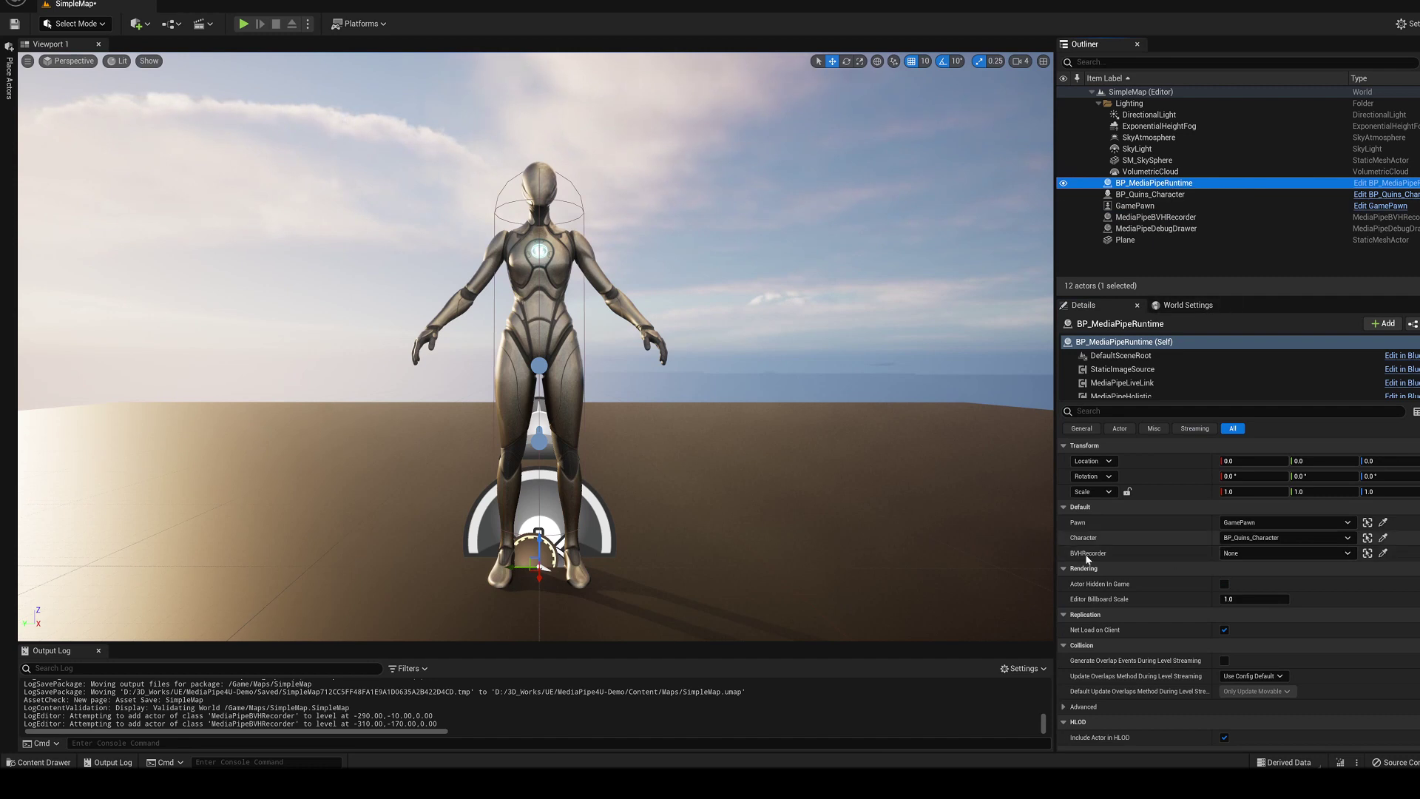
pyautogui.click(1277, 552)
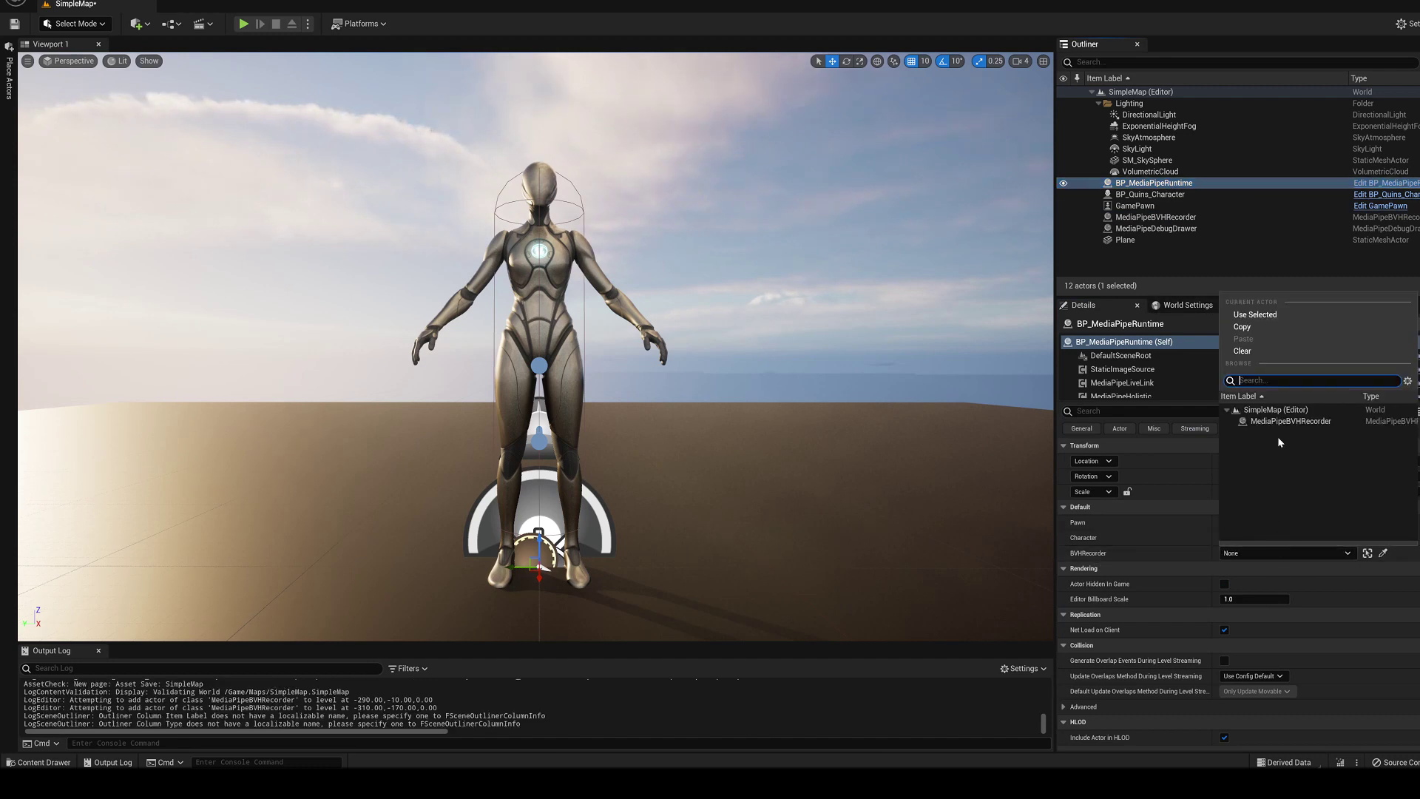
pyautogui.click(1284, 423)
pyautogui.click(1267, 553)
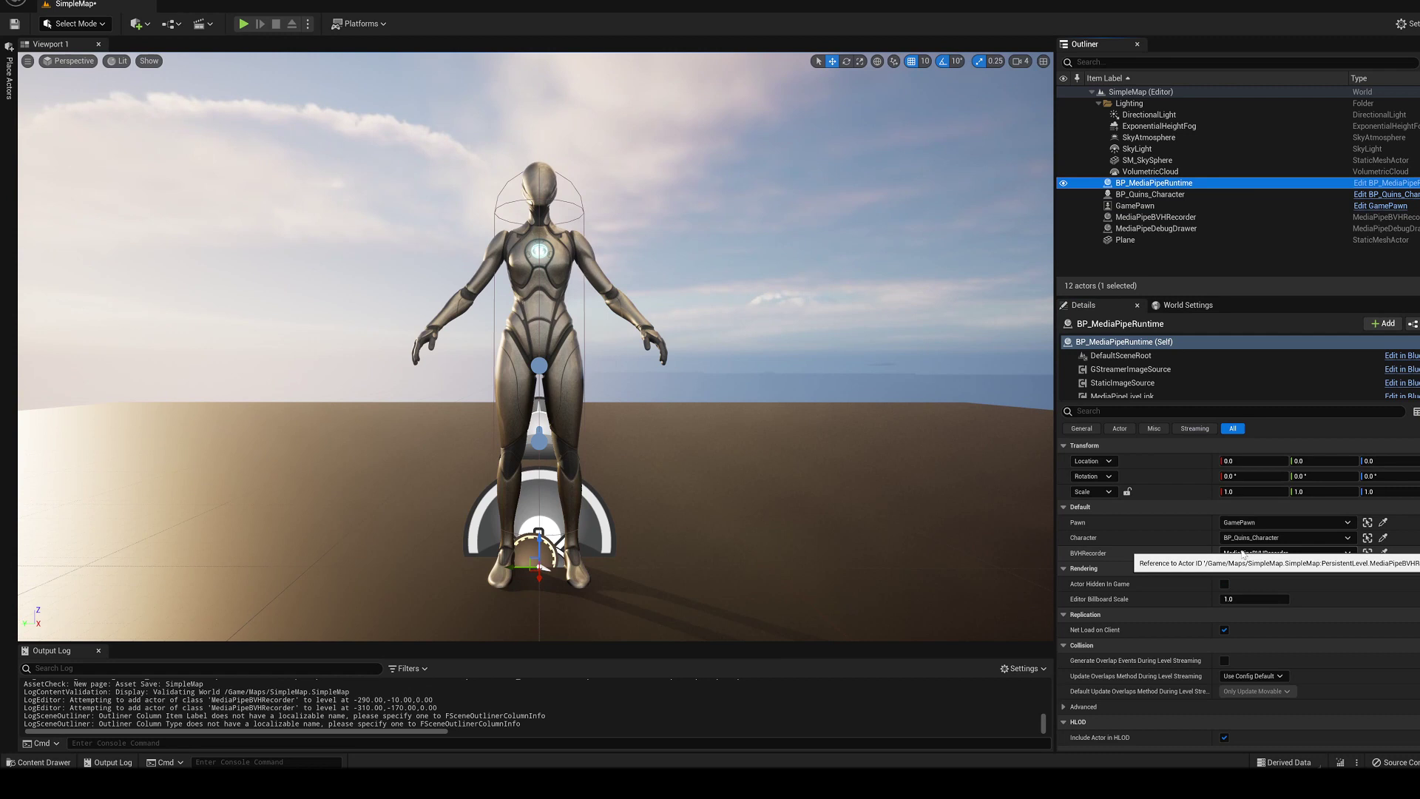
pyautogui.click(1254, 521)
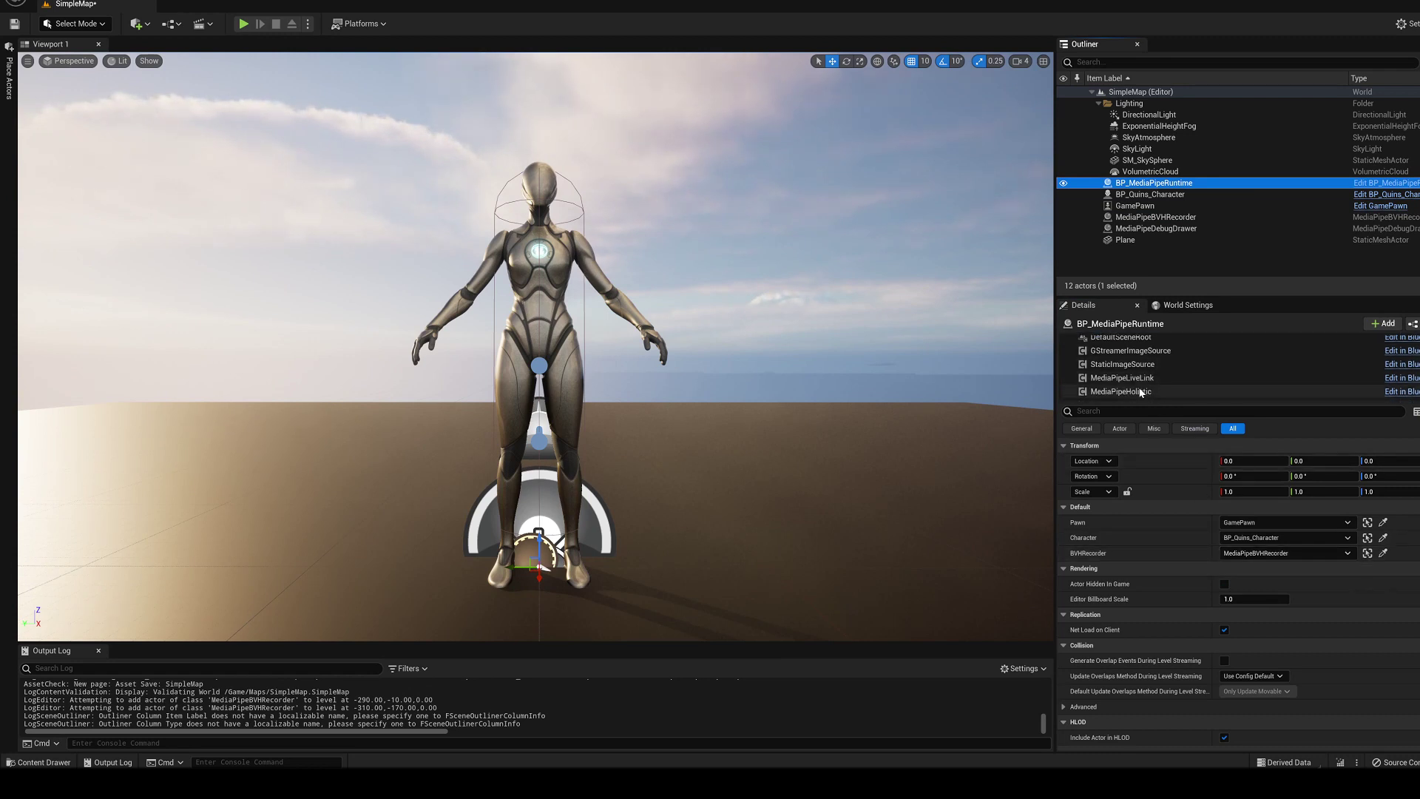
pyautogui.scroll(2, 1157, 380)
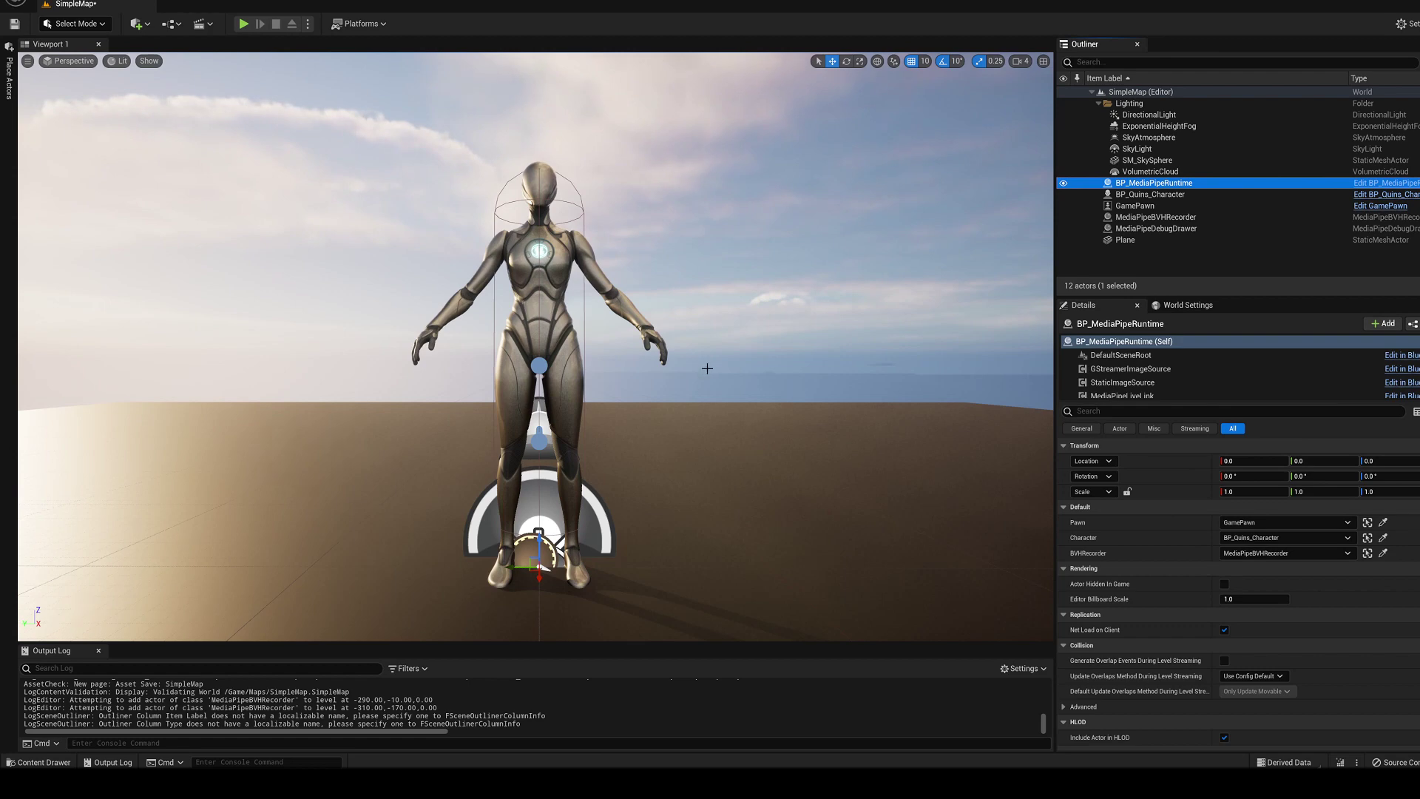
pyautogui.hotkey('ctrl', 's')
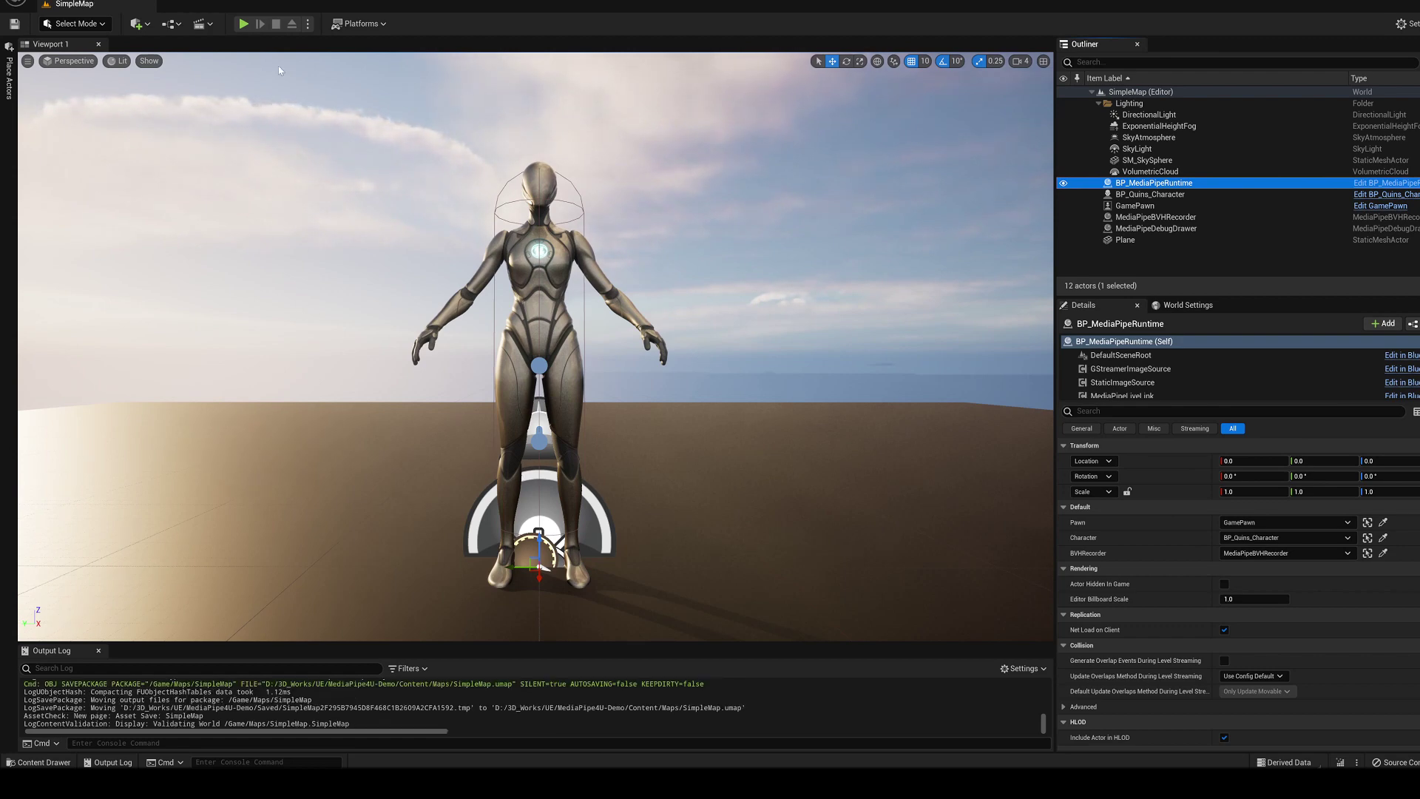
# Run Play-in-Editor and start motion capture from the ballet mp4 video
pyautogui.click(242, 24)
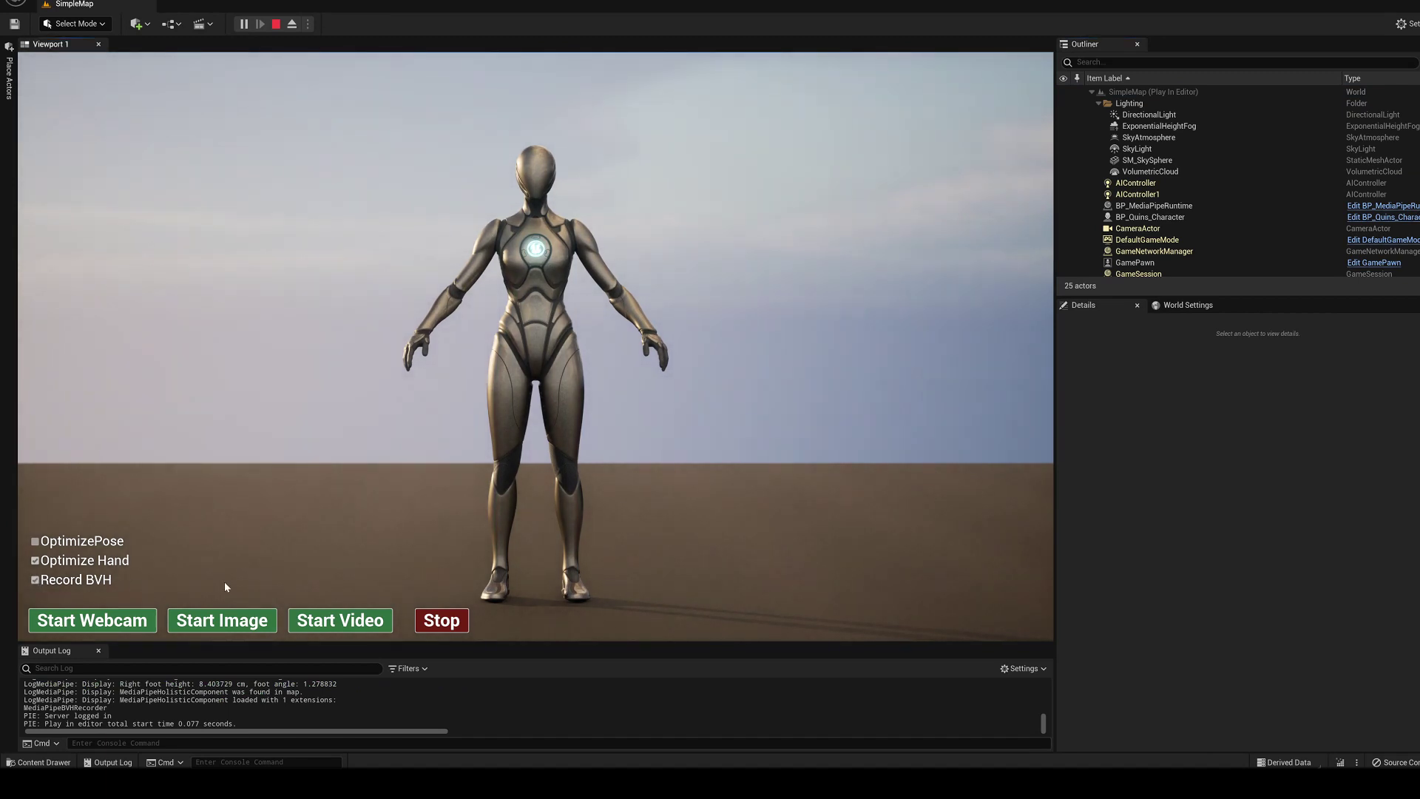
pyautogui.click(348, 618)
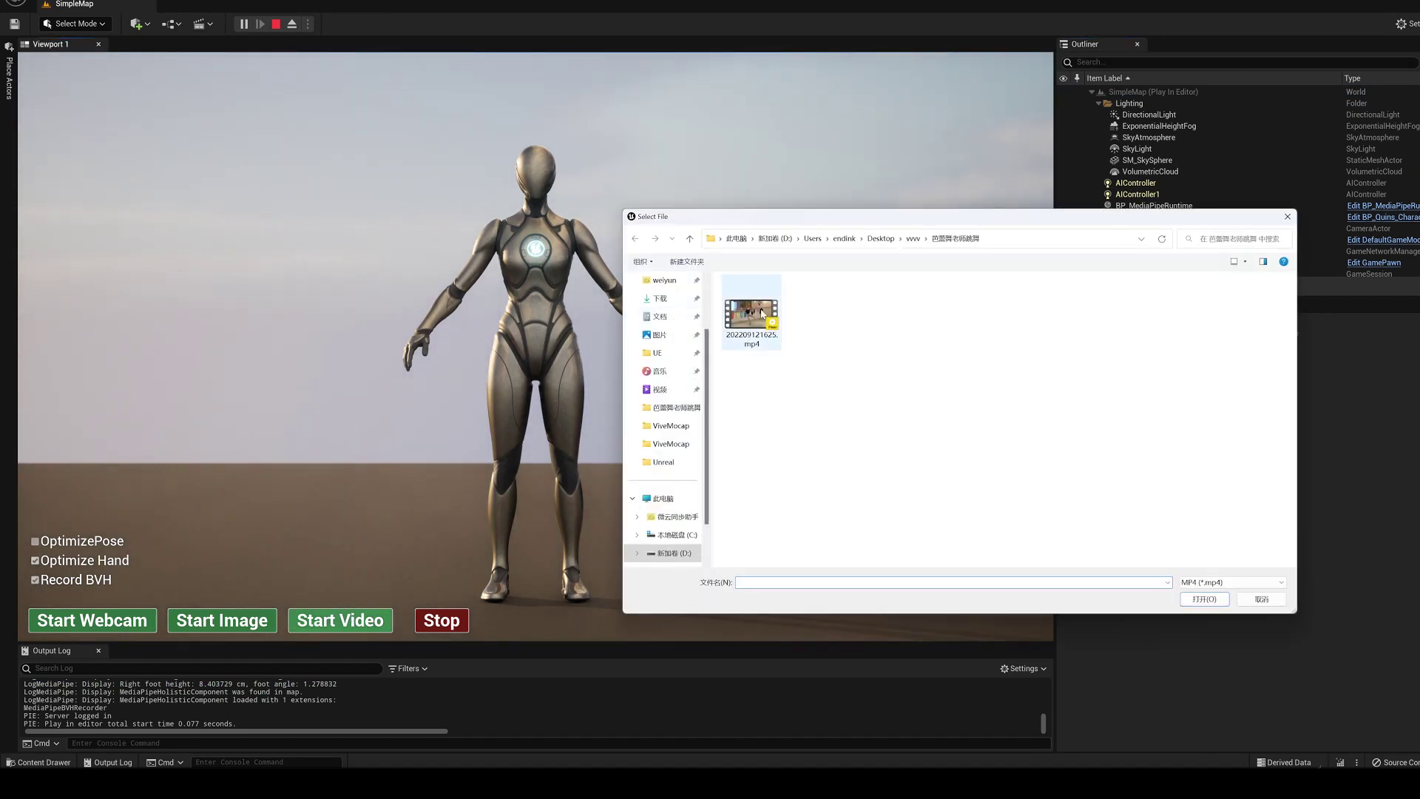
pyautogui.doubleClick(752, 314)
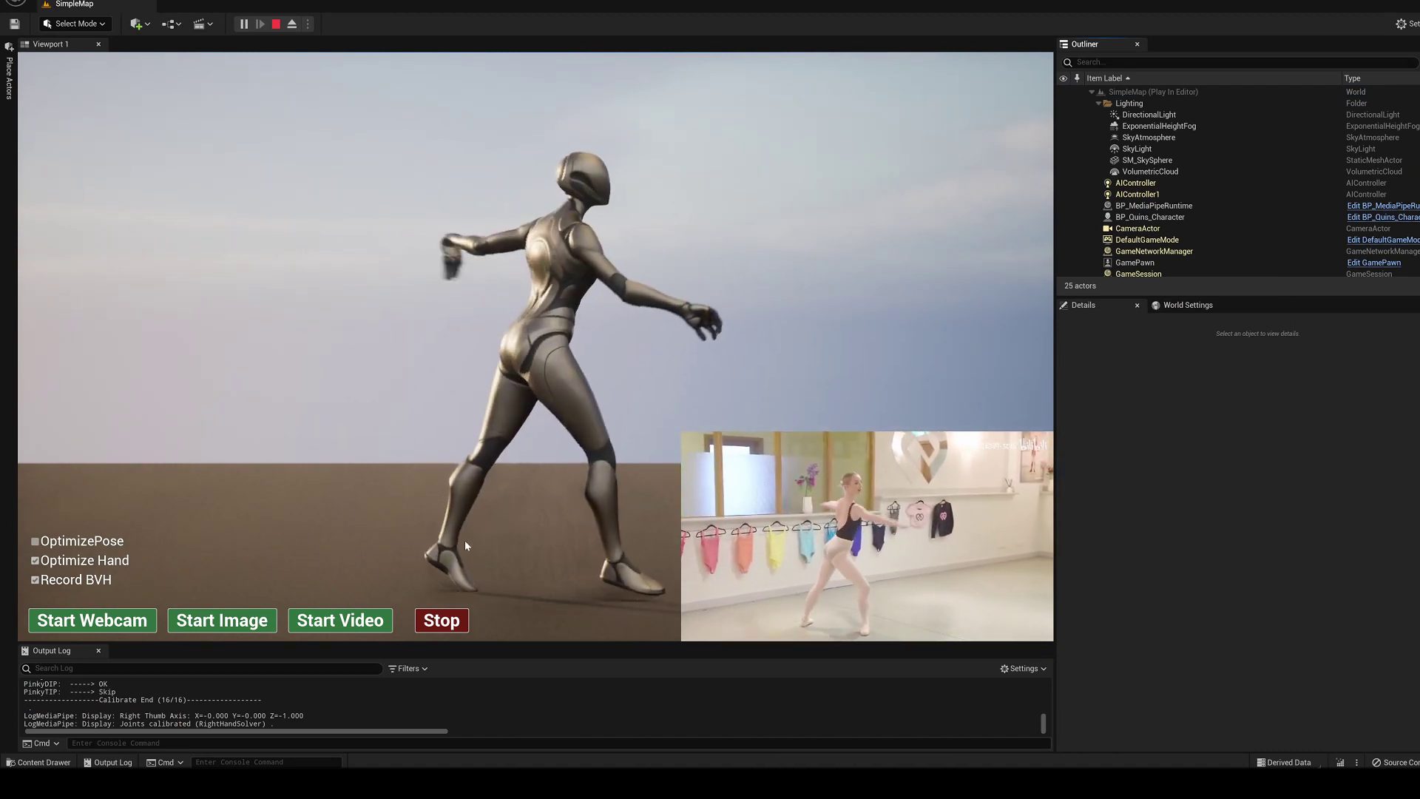
# Stop the capture and save it over 333.bvh, confirming the replacement
pyautogui.click(440, 620)
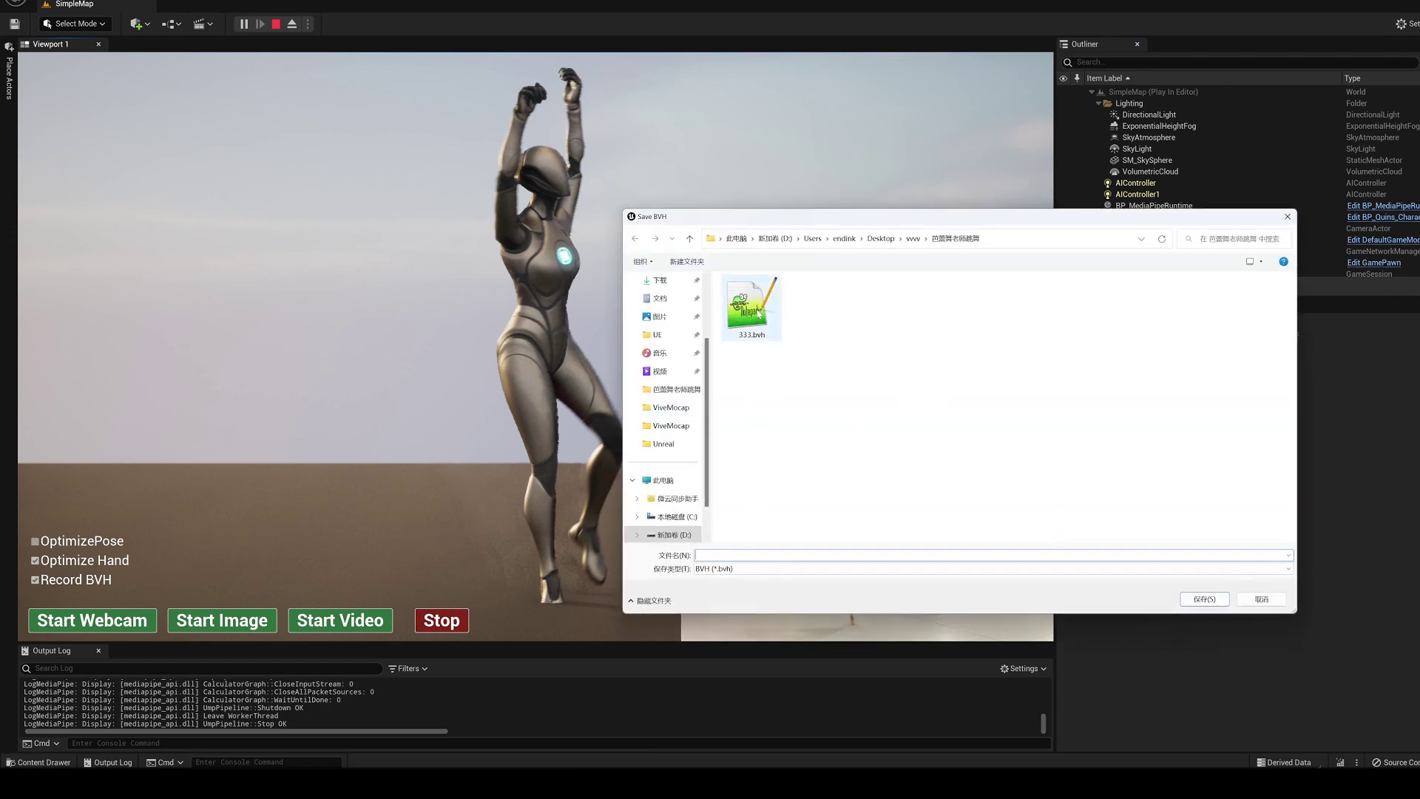
pyautogui.moveTo(750, 306)
pyautogui.doubleClick(760, 313)
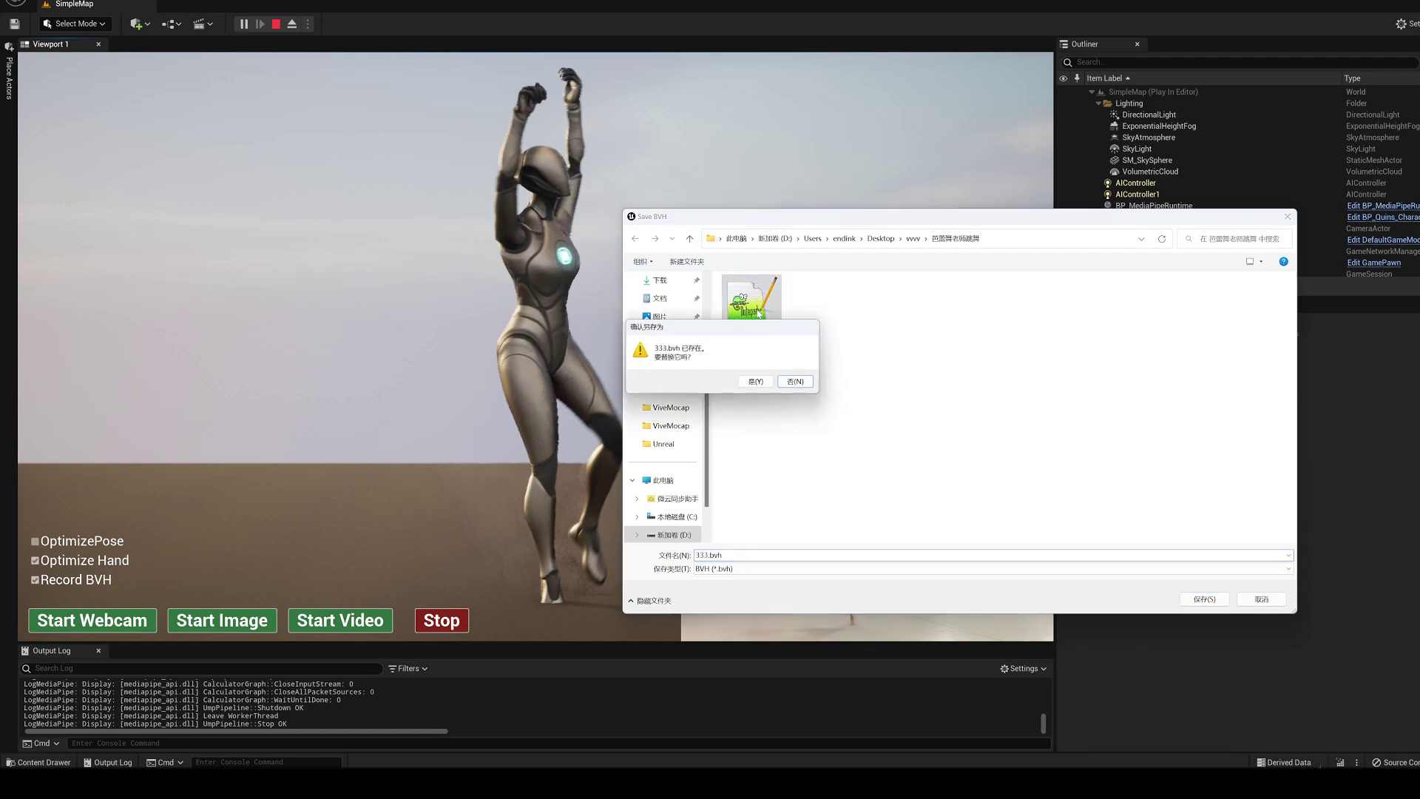
pyautogui.click(757, 382)
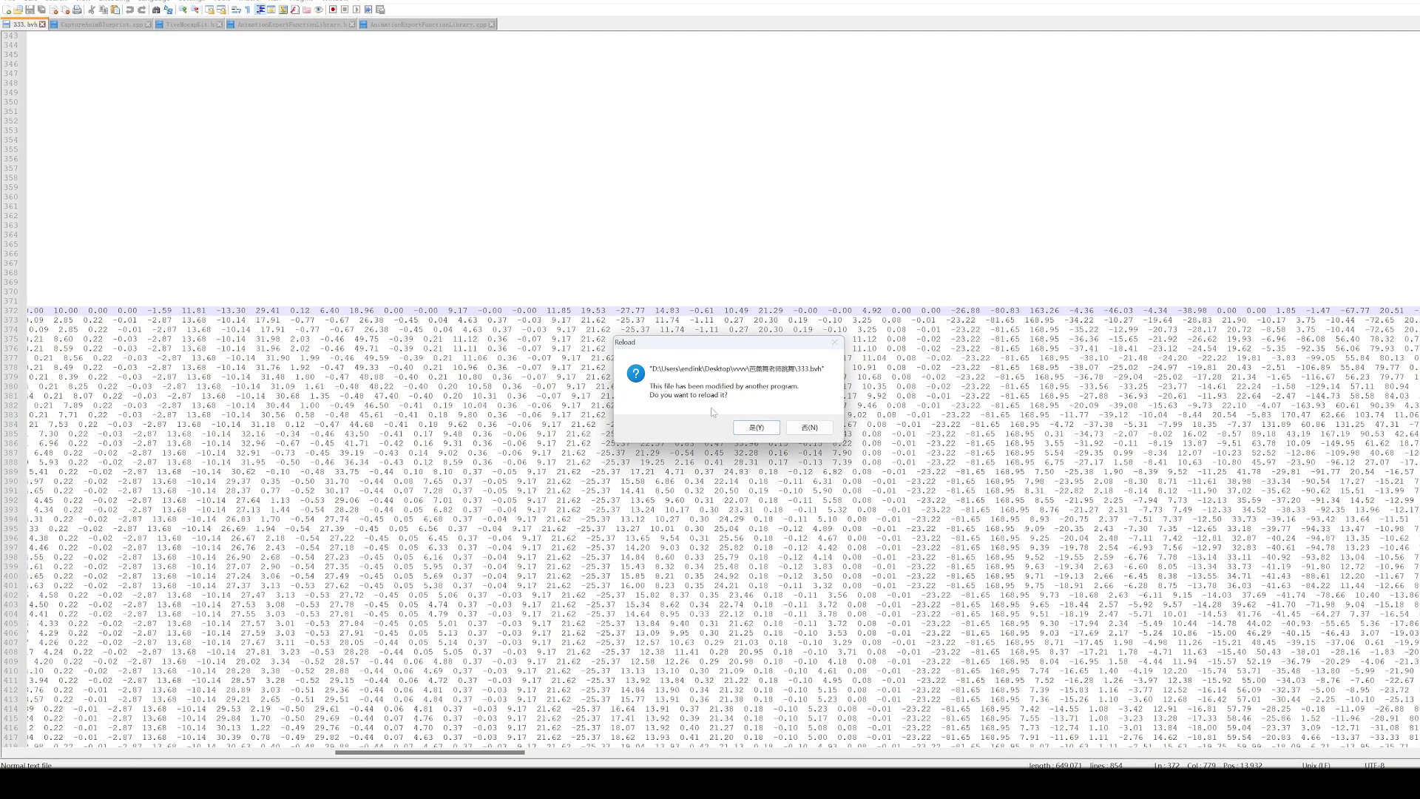
# Accept Notepad++'s prompt to reload the changed 333.bvh file
pyautogui.click(756, 427)
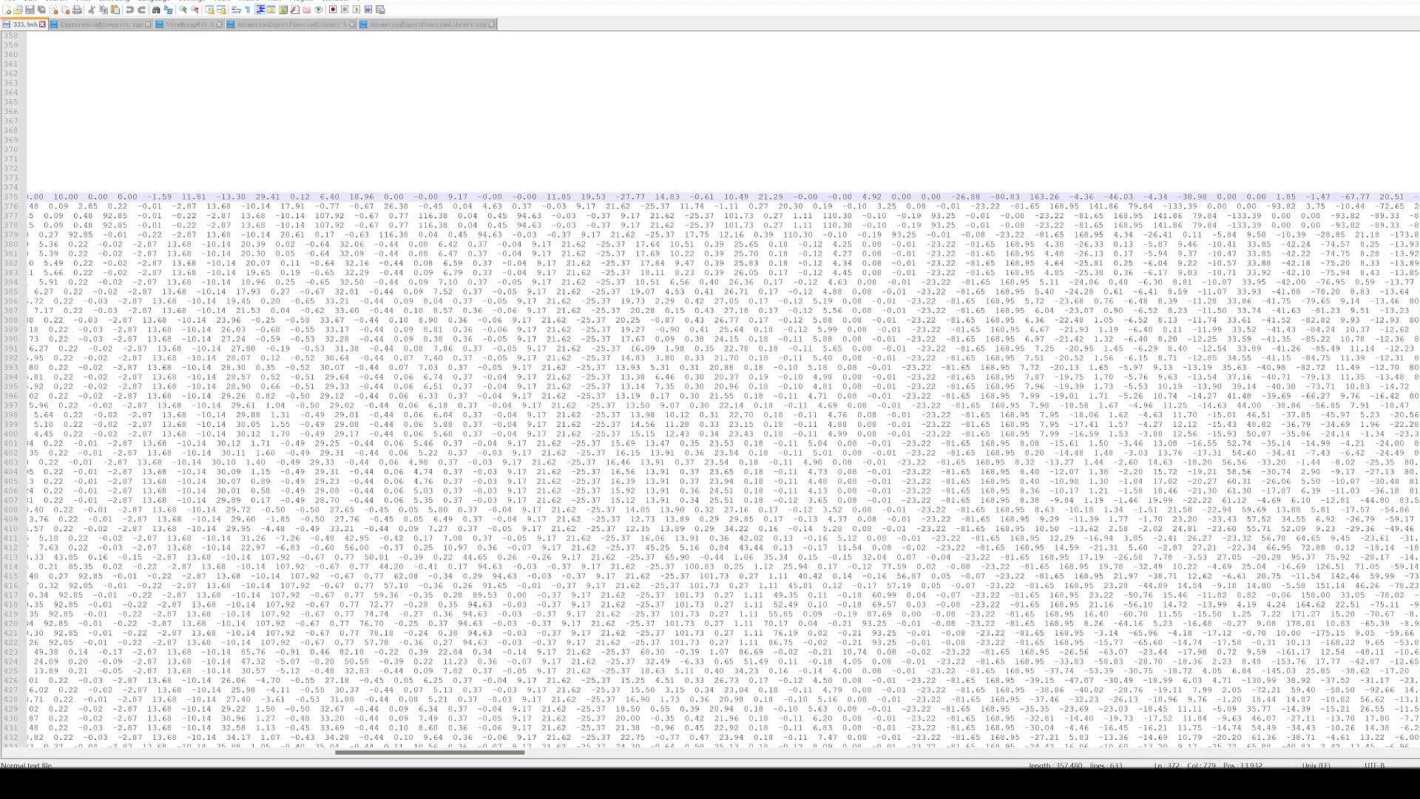
pyautogui.scroll(-1, 533, 577)
pyautogui.hscroll(-5, 710, 393)
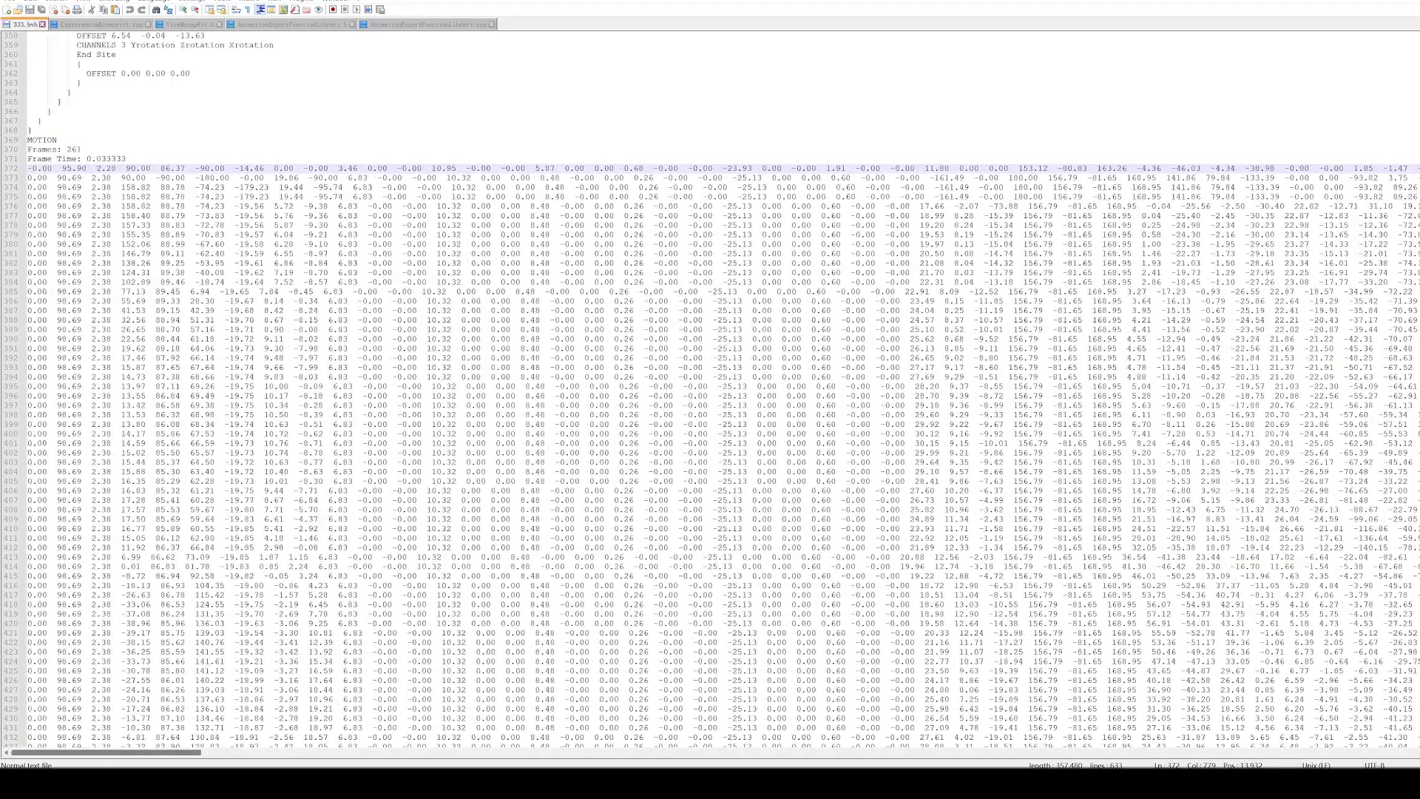
pyautogui.scroll(7, 710, 394)
pyautogui.scroll(15, 711, 395)
pyautogui.scroll(14, 710, 394)
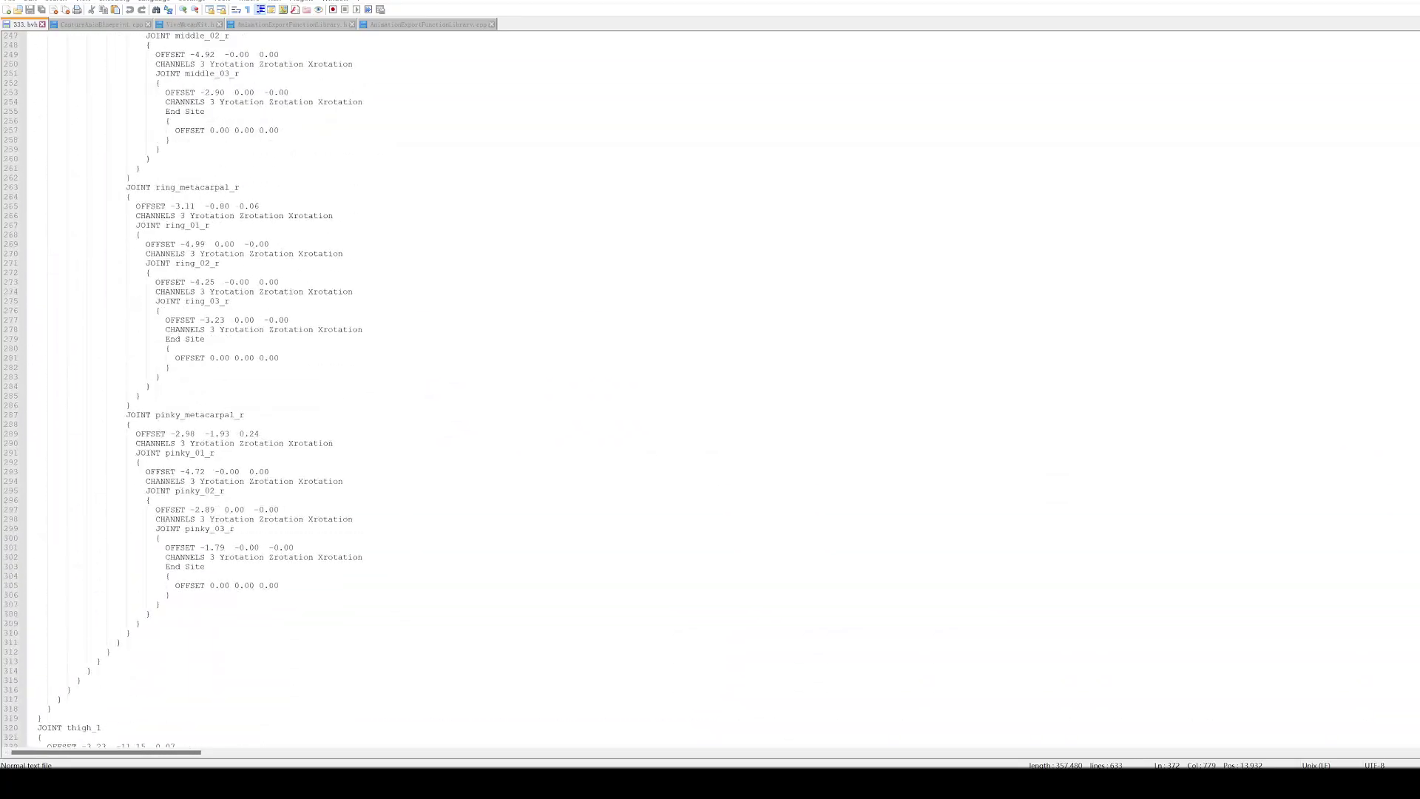
pyautogui.scroll(7, 711, 393)
pyautogui.scroll(7, 711, 394)
pyautogui.scroll(7, 710, 395)
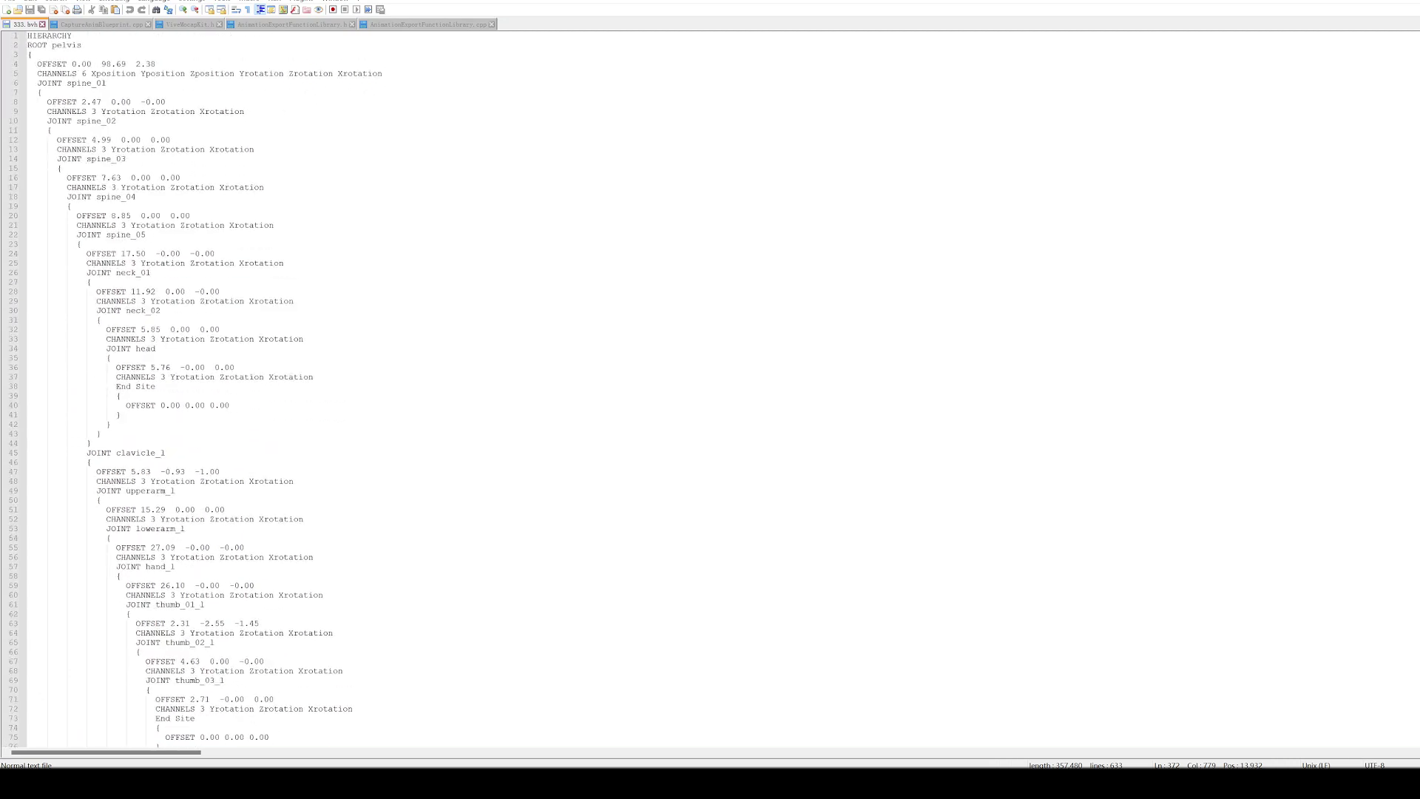
pyautogui.scroll(7, 711, 394)
pyautogui.scroll(-15, 710, 394)
pyautogui.scroll(-15, 710, 394)
pyautogui.scroll(-15, 711, 395)
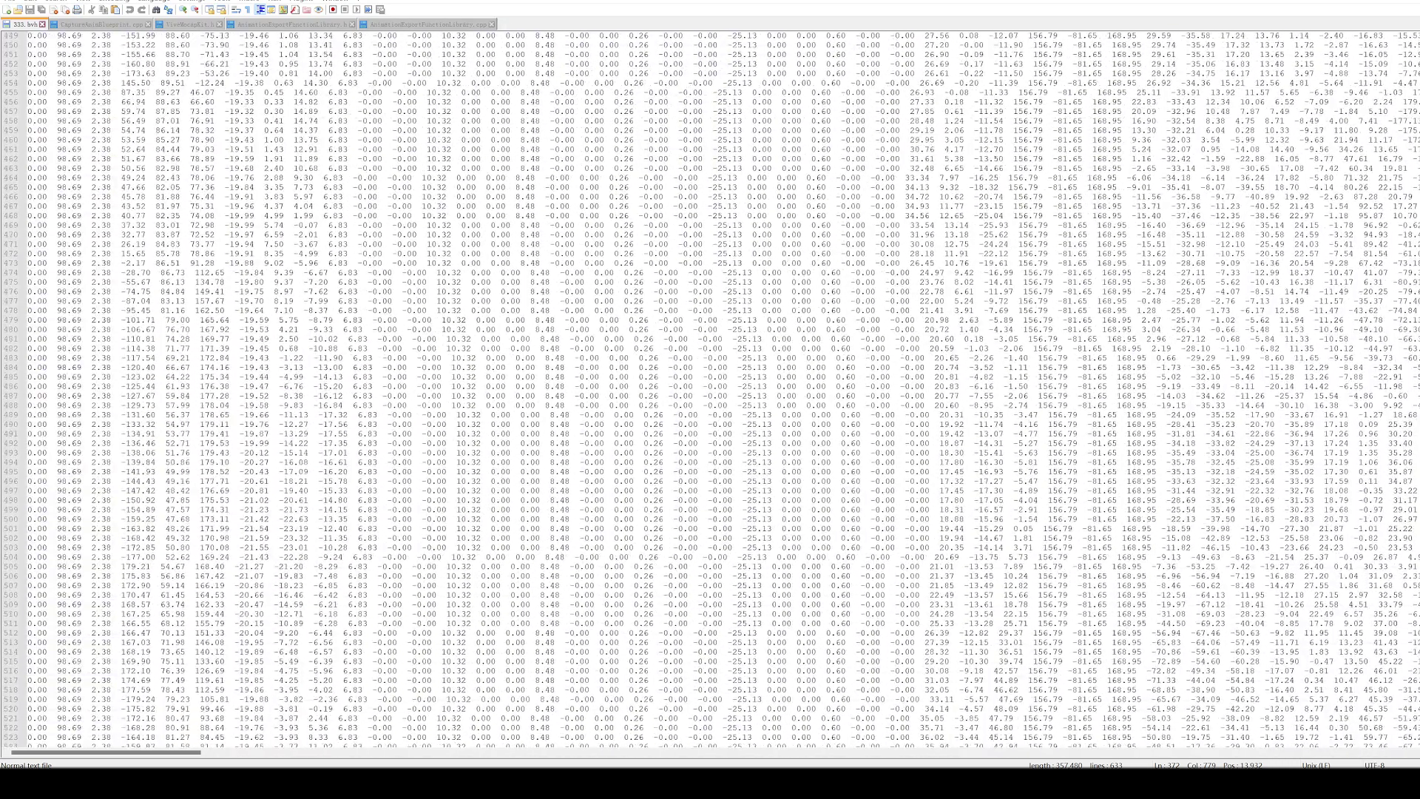
# Start Blender from the recent apps in the Windows Start menu
pyautogui.press('super')
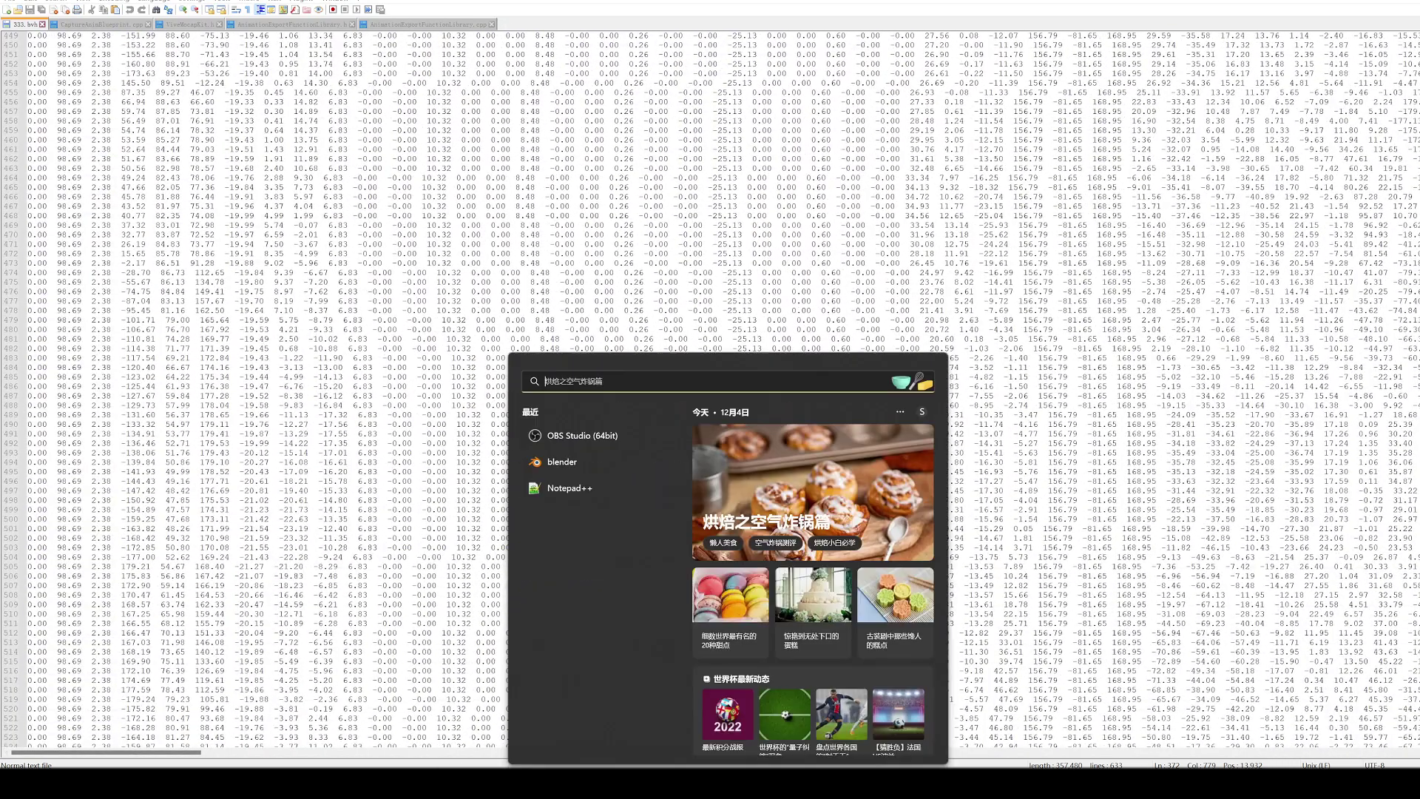
pyautogui.click(562, 458)
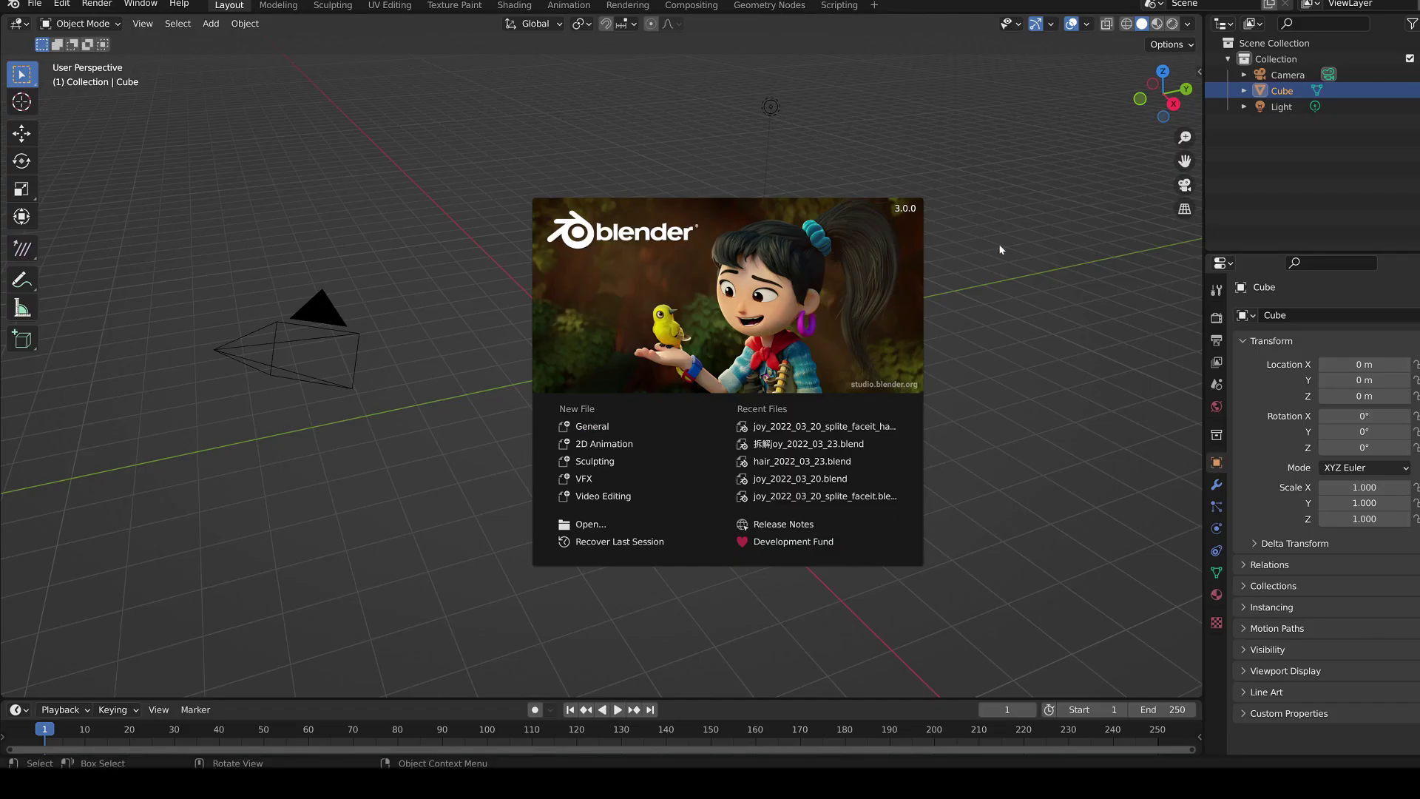
# Delete the default cube and import 333.bvh from the recent ballet folder
pyautogui.click(1000, 250)
pyautogui.press('Delete')
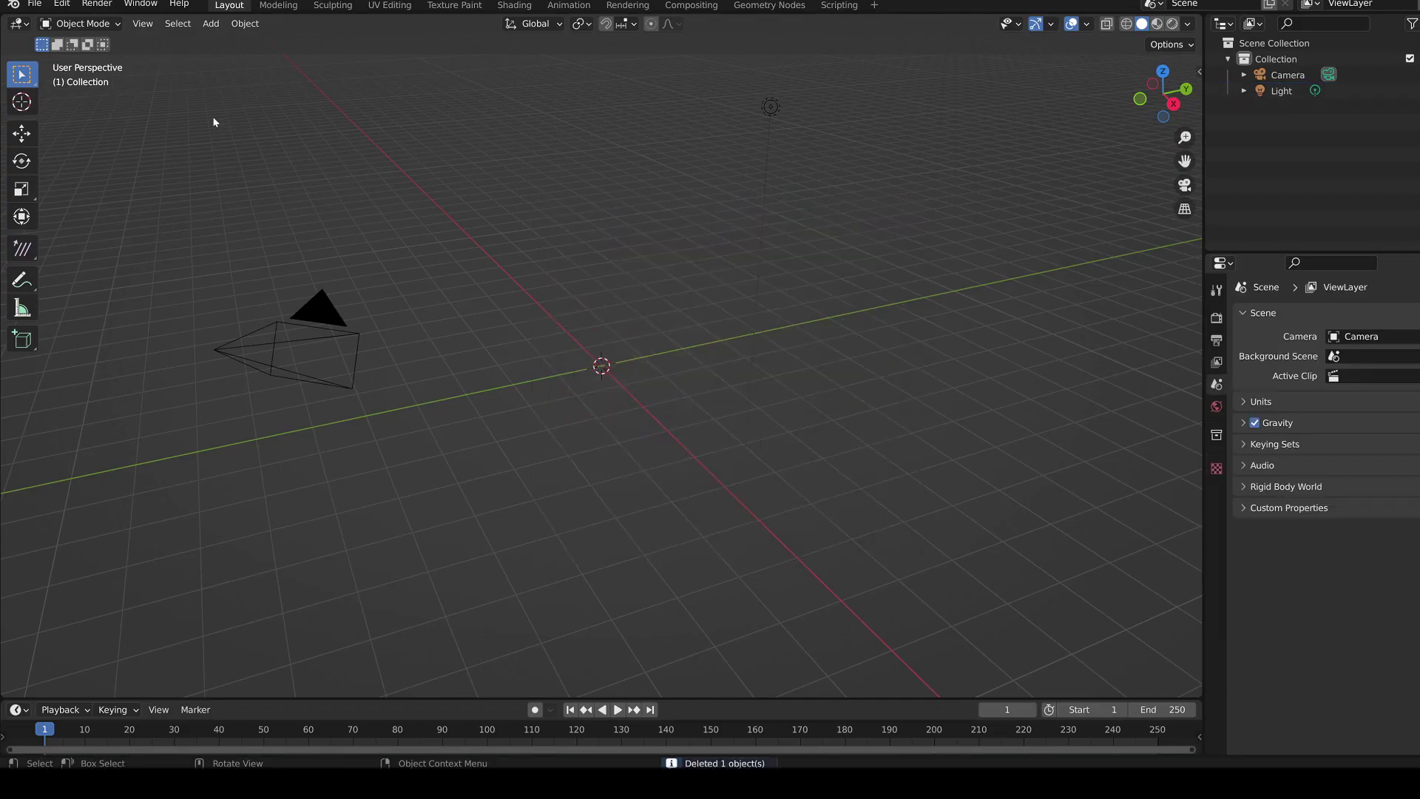
pyautogui.click(36, 5)
pyautogui.moveTo(62, 217)
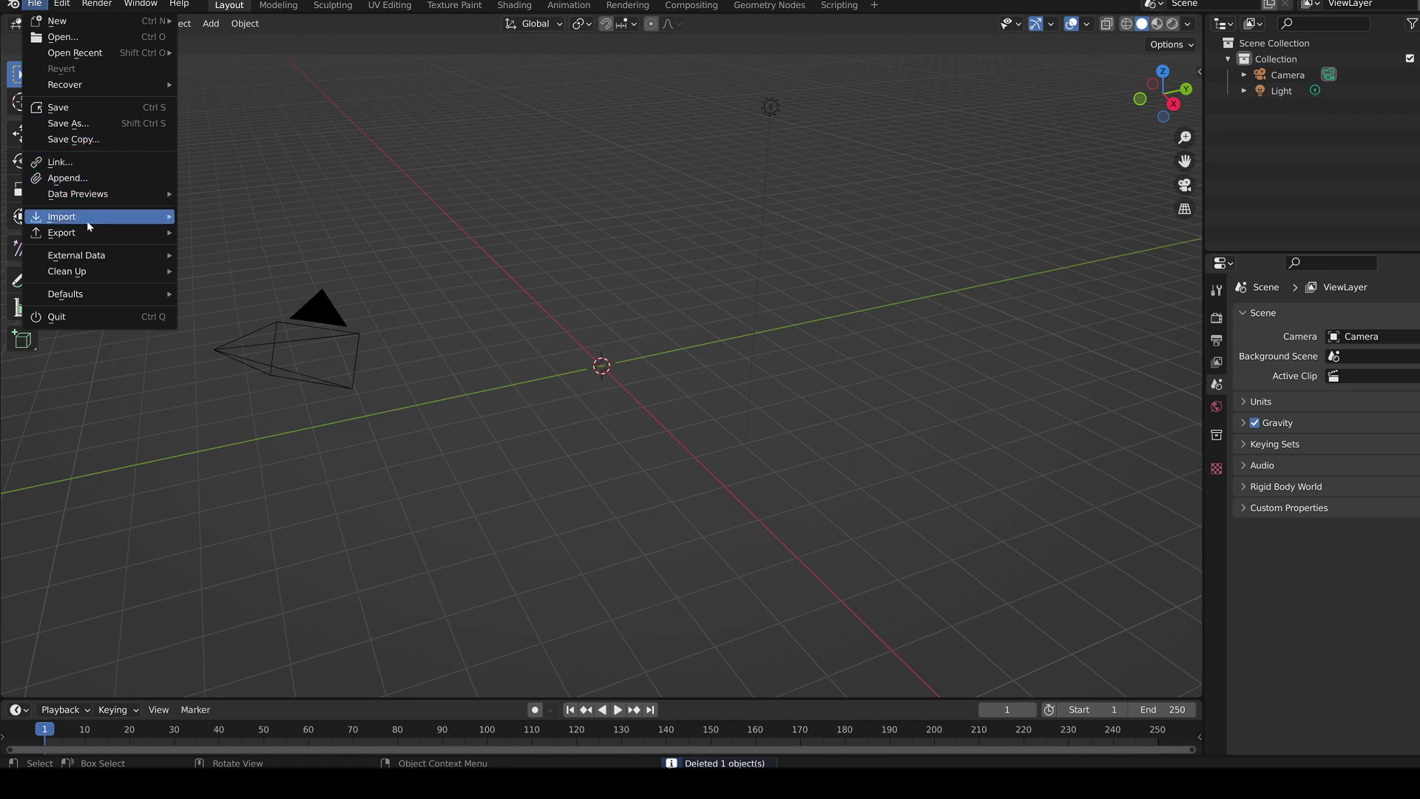
pyautogui.click(251, 280)
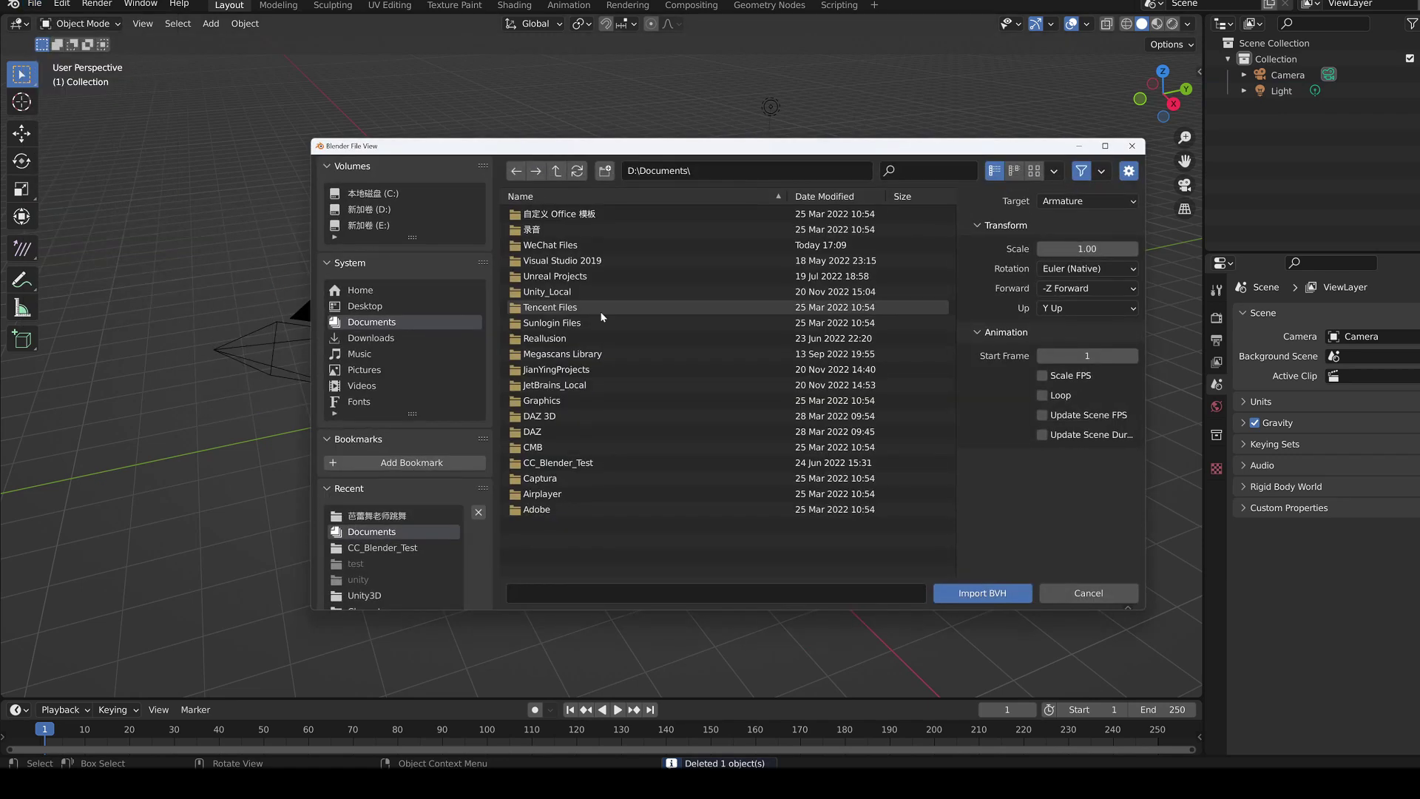
pyautogui.click(403, 515)
pyautogui.click(551, 215)
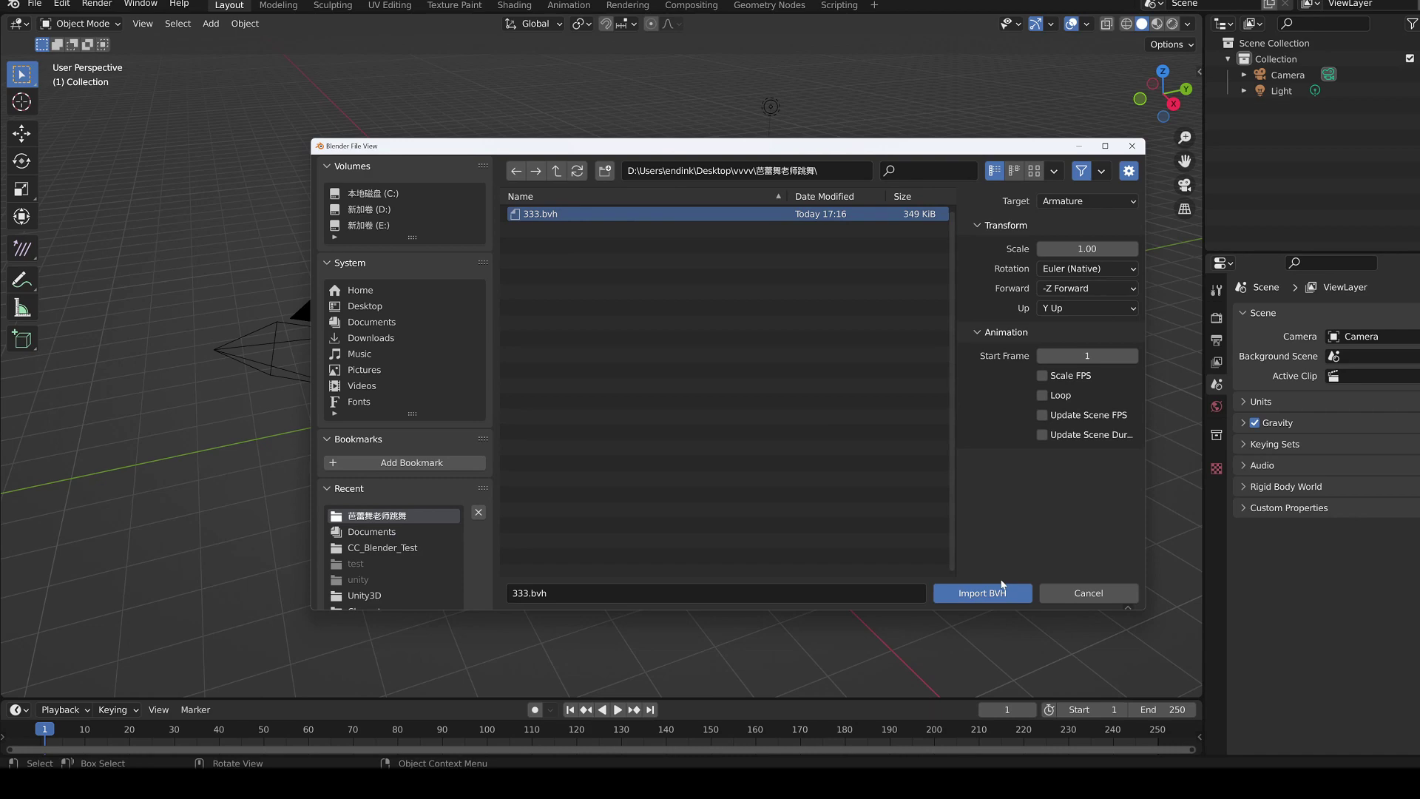
pyautogui.click(982, 593)
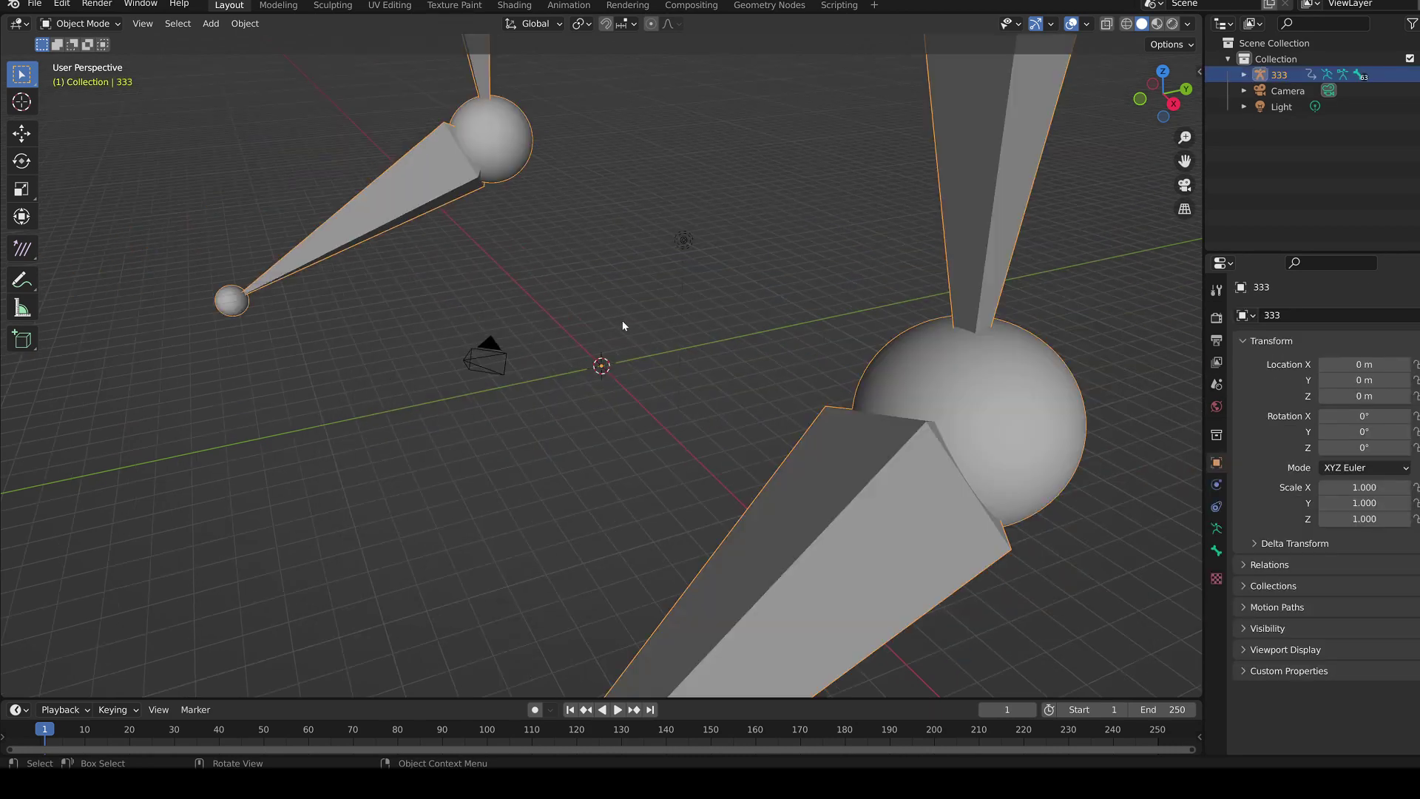
pyautogui.scroll(-5, 622, 321)
pyautogui.scroll(-3, 605, 289)
pyautogui.scroll(-2, 594, 272)
# Orbit to face the skeleton frontally and set Output Properties Frame Rate to 60 fps
pyautogui.rightClick(583, 241)
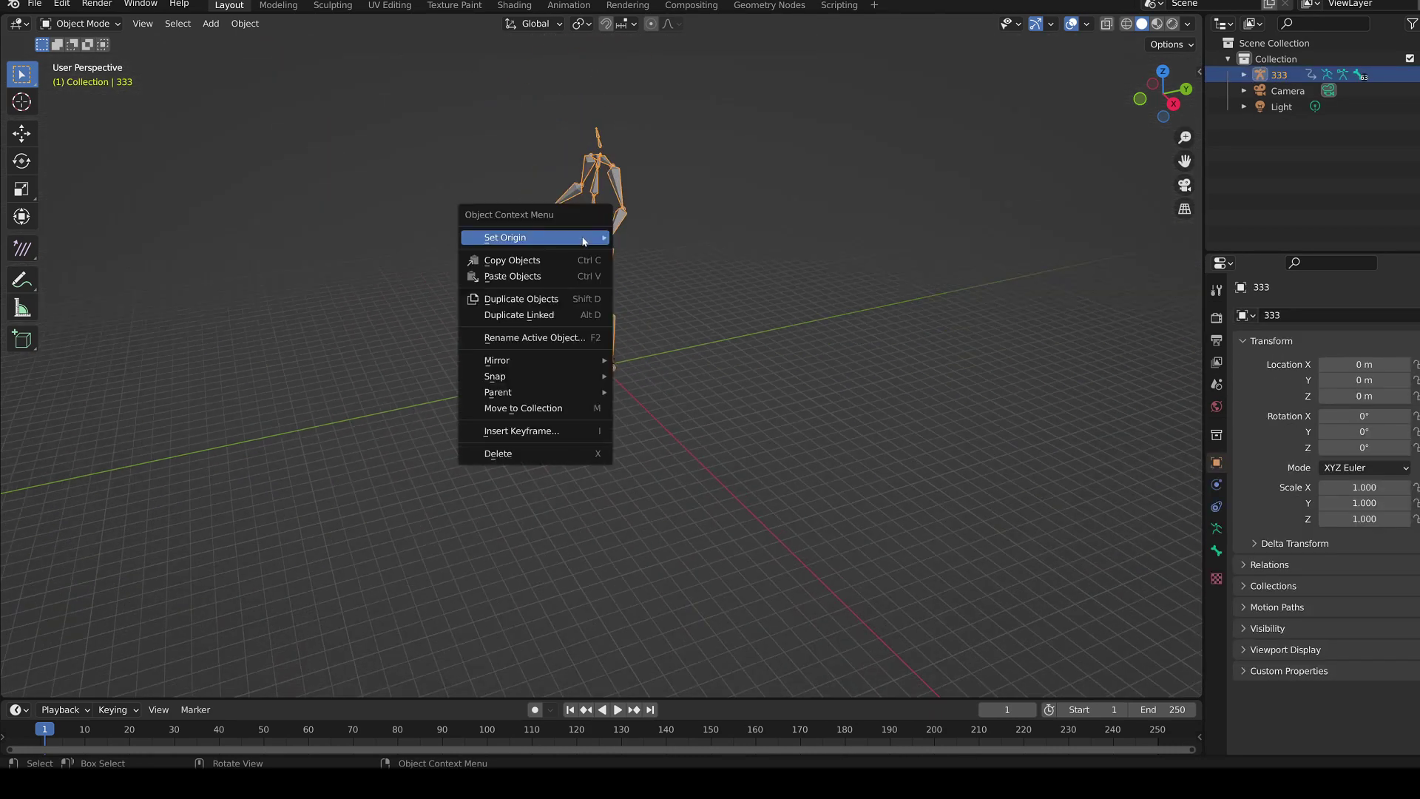
pyautogui.press('Escape')
pyautogui.moveTo(604, 228)
pyautogui.mouseDown(button='middle')
pyautogui.moveTo(674, 191)
pyautogui.moveTo(775, 220)
pyautogui.mouseUp(button='middle')
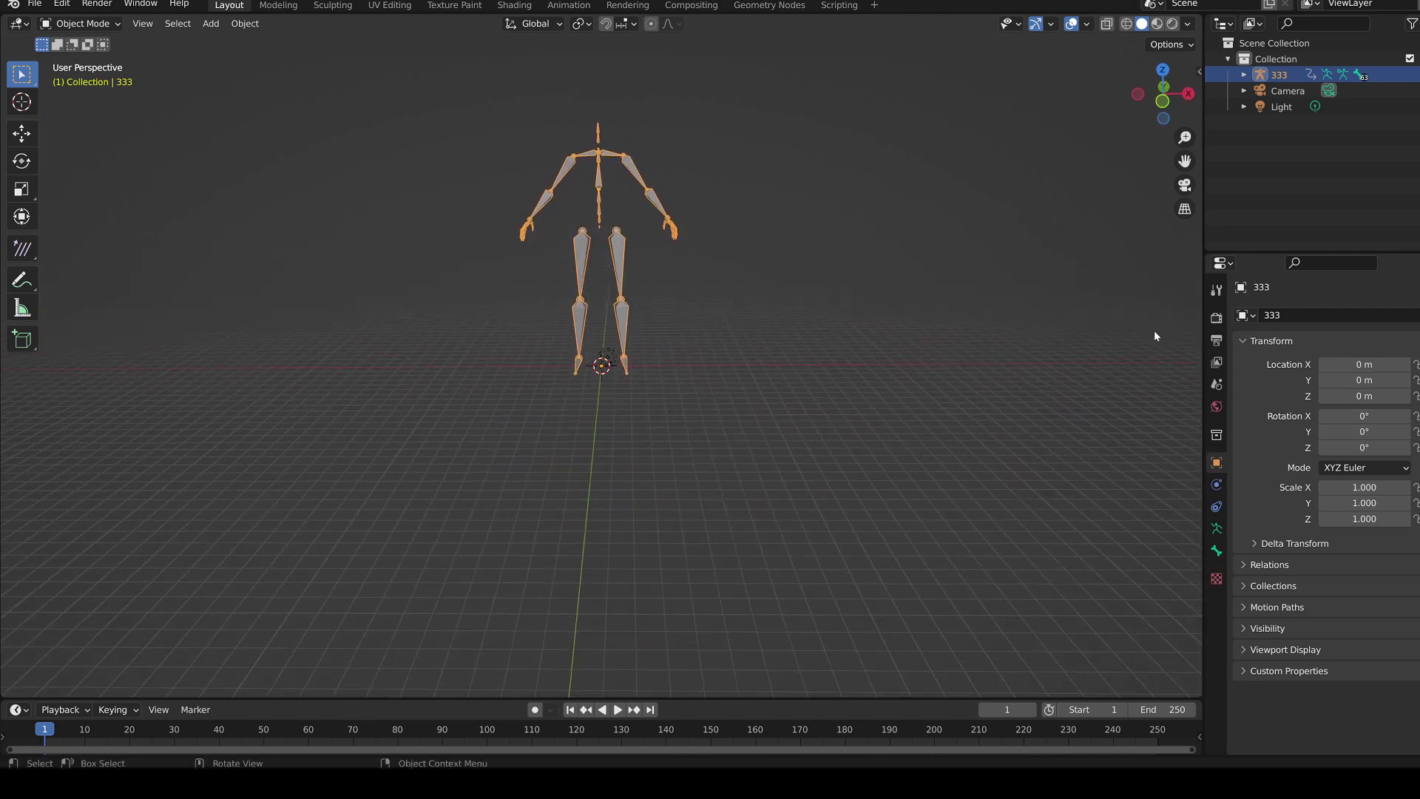
pyautogui.click(1217, 339)
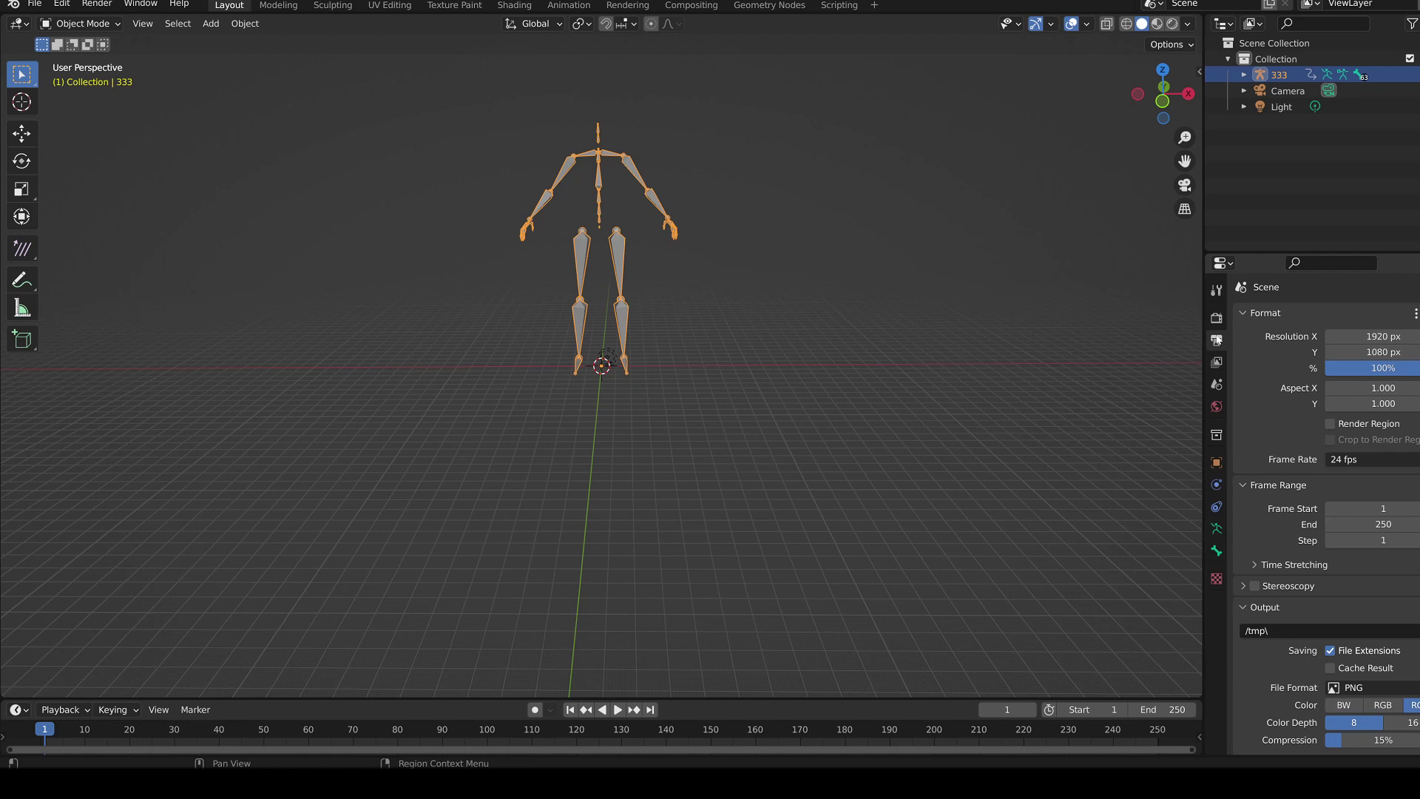
pyautogui.click(1360, 462)
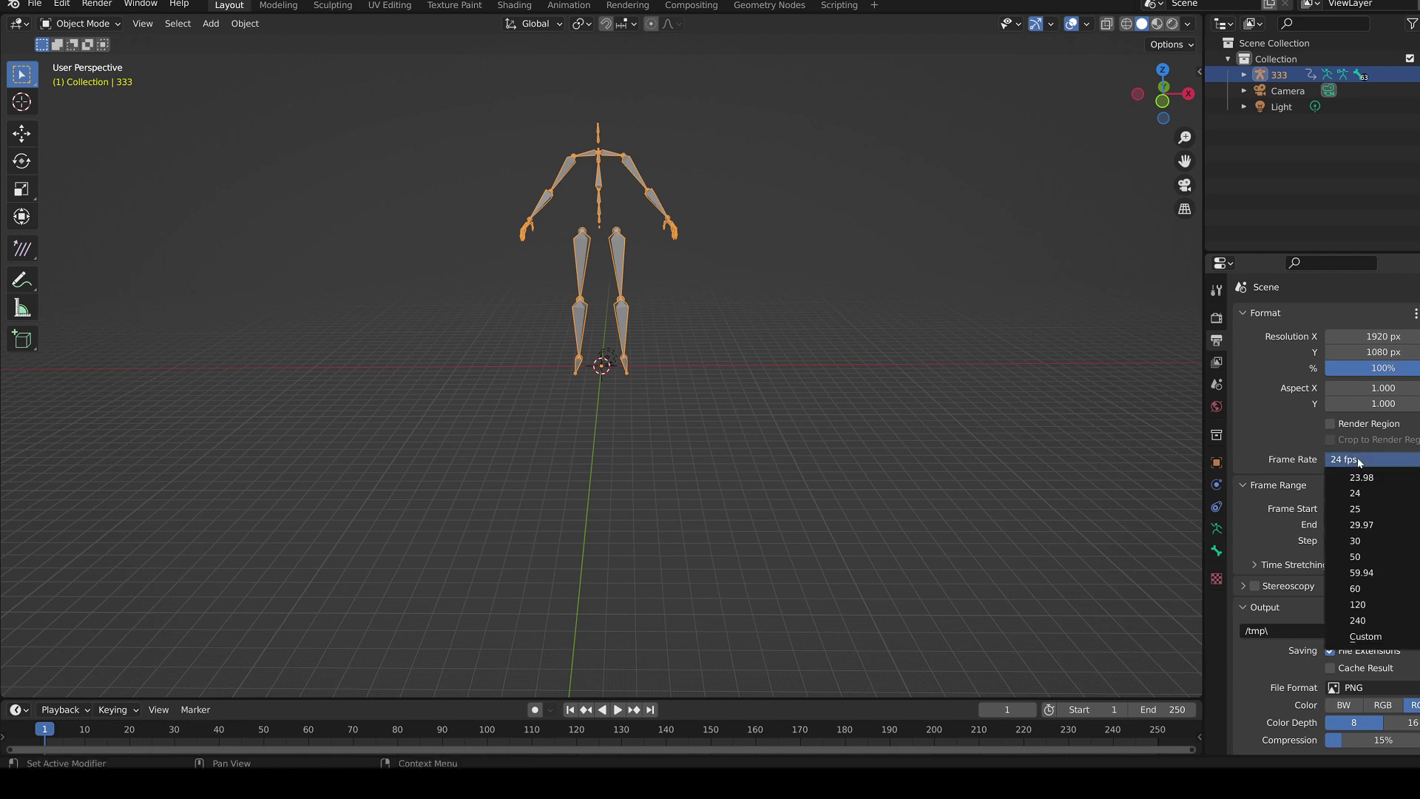
pyautogui.click(1363, 589)
pyautogui.moveTo(1204, 427)
pyautogui.mouseDown()
pyautogui.moveTo(1018, 450)
pyautogui.moveTo(1109, 754)
pyautogui.mouseUp()
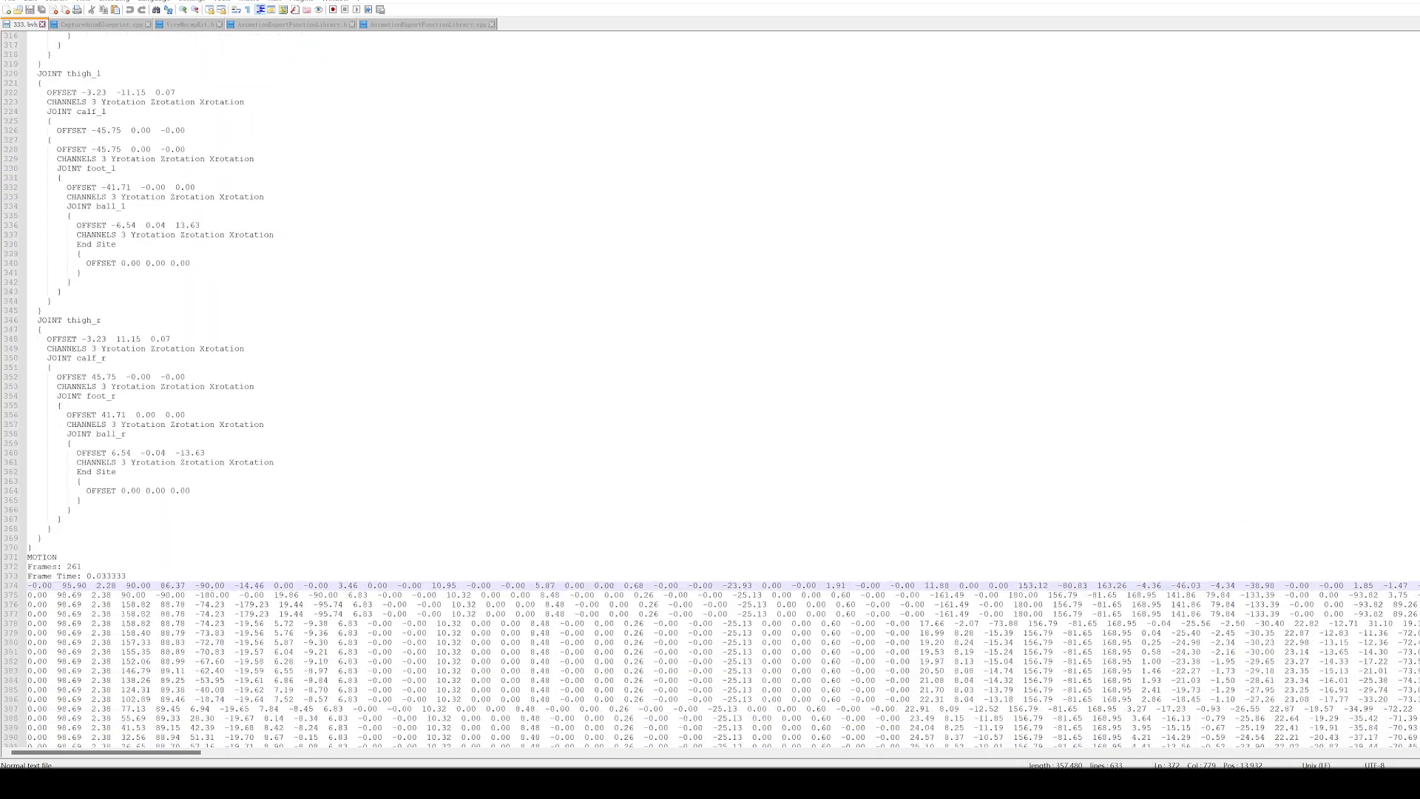
pyautogui.scroll(-7, 711, 390)
# Select the Frames value 261 in 333.bvh's MOTION header
pyautogui.doubleClick(73, 338)
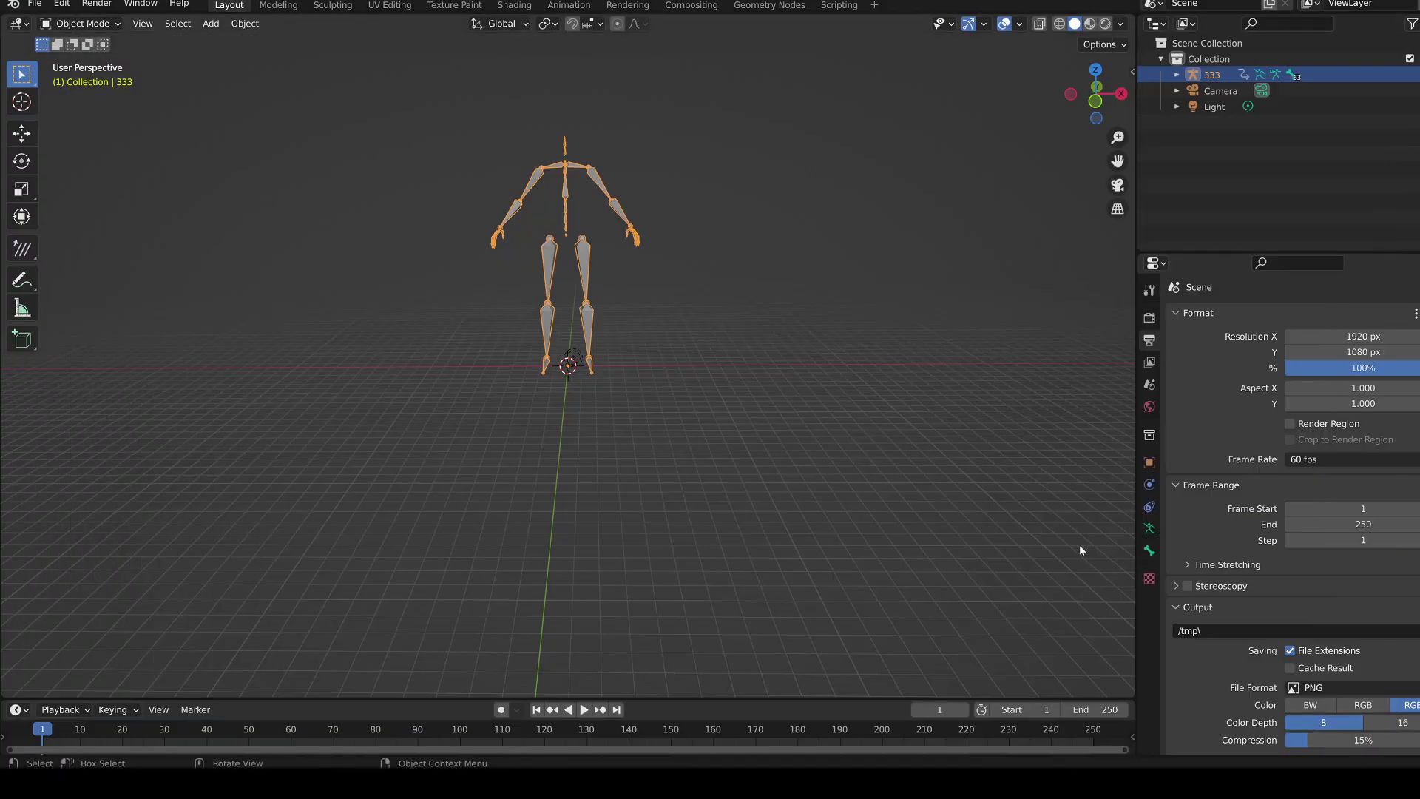
# Play the 333 armature's ballet animation from the timeline, then pause it
pyautogui.click(584, 711)
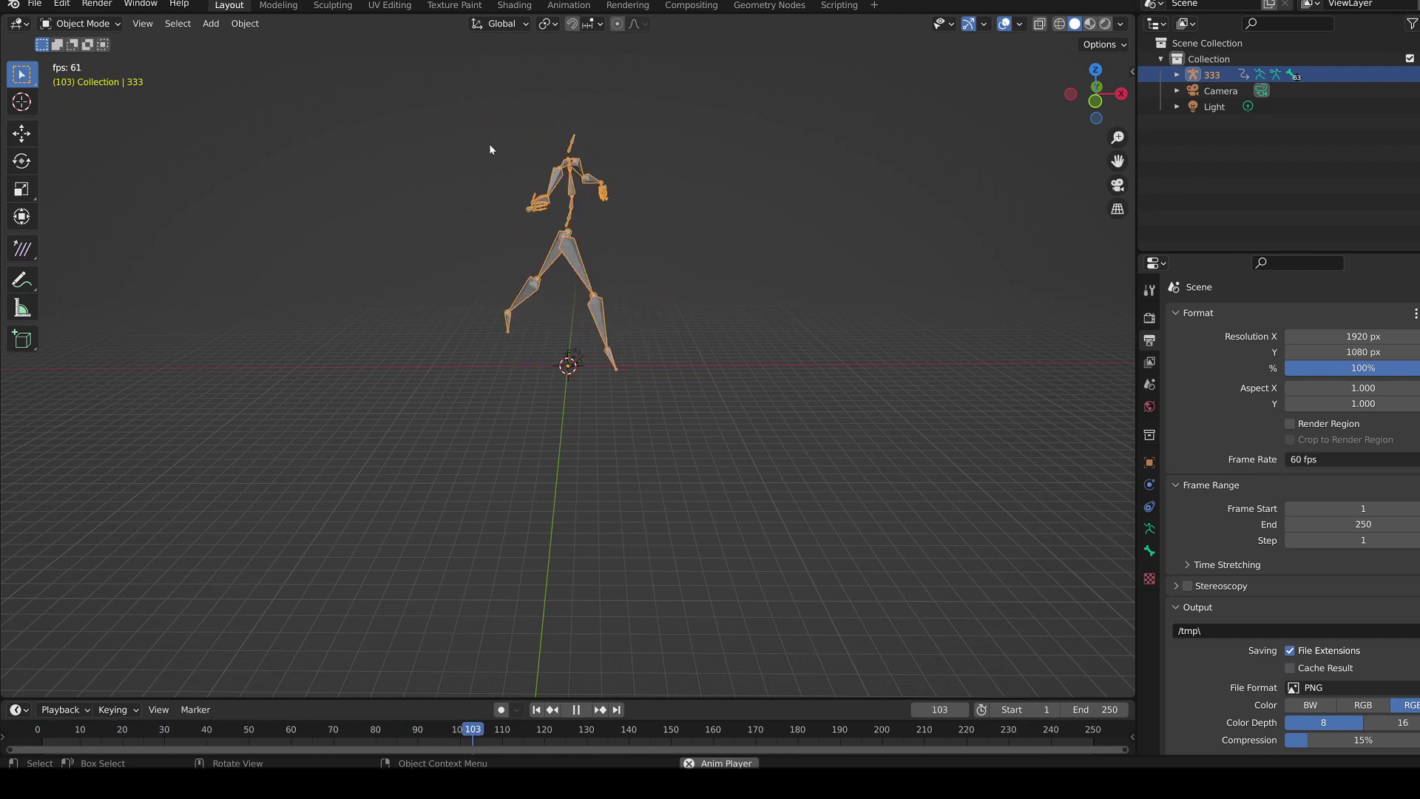
pyautogui.click(574, 712)
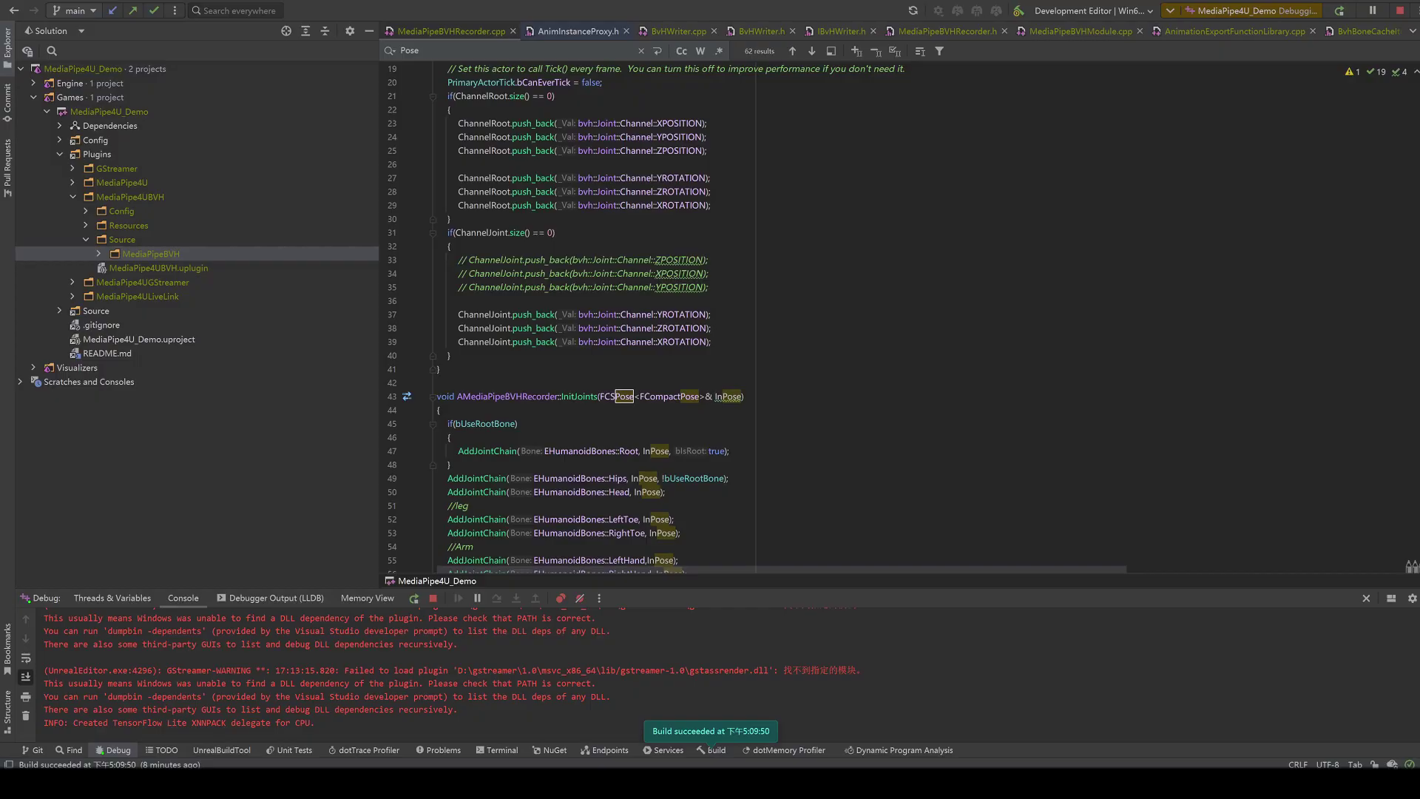
# Check the root bone code in InitJoints, then return to the Unreal play session
pyautogui.hotkey('alt', 'Tab')
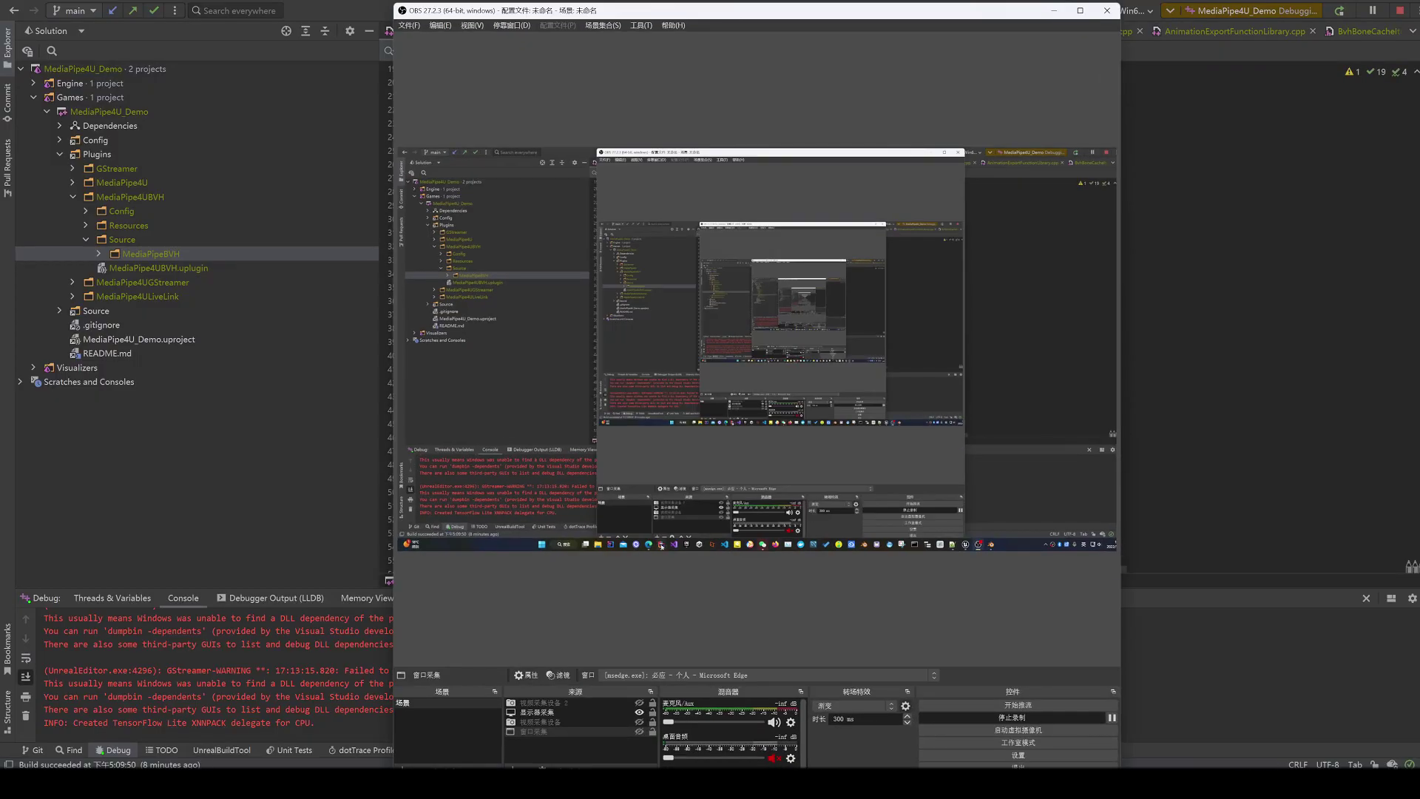
pyautogui.hotkey('alt', 'Tab')
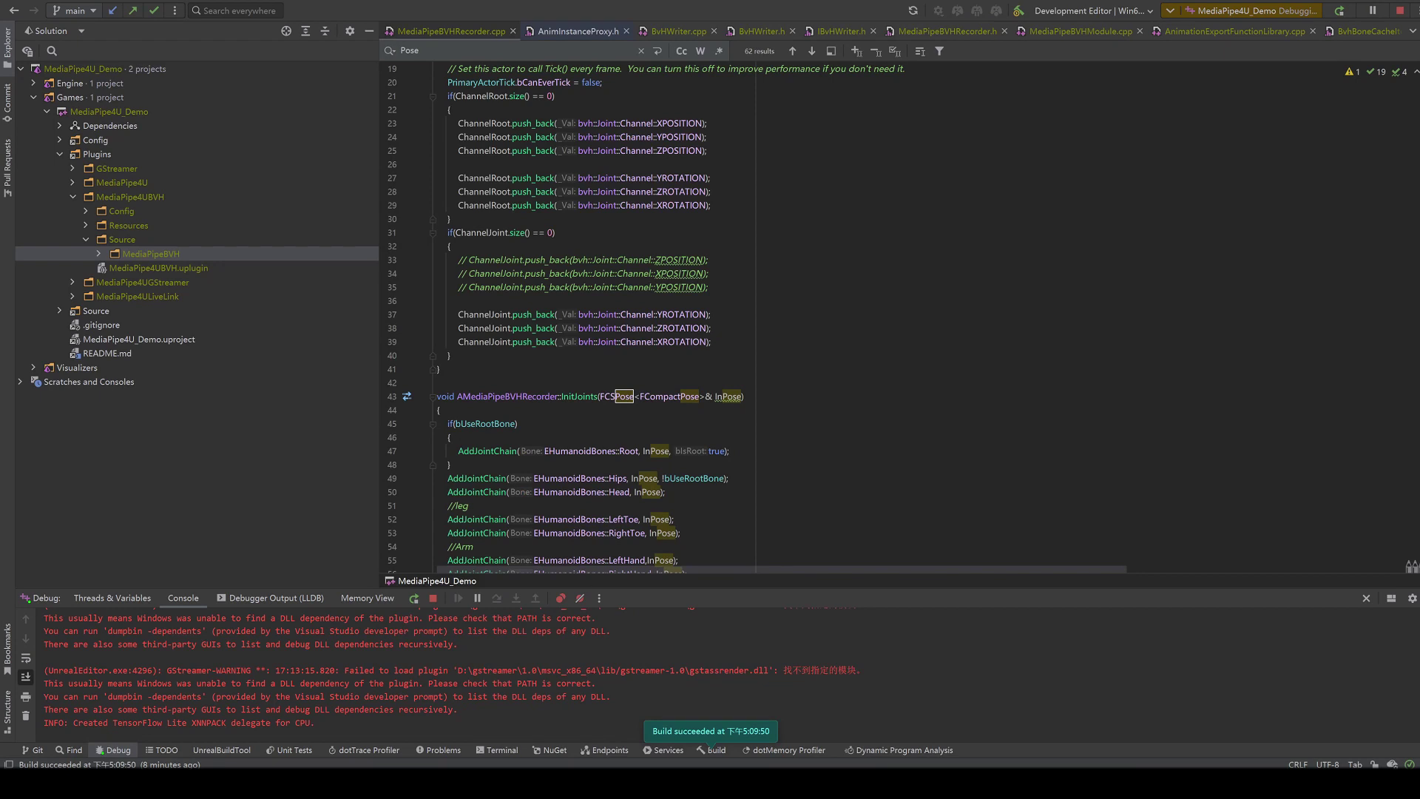
pyautogui.hotkey('alt', 'Tab')
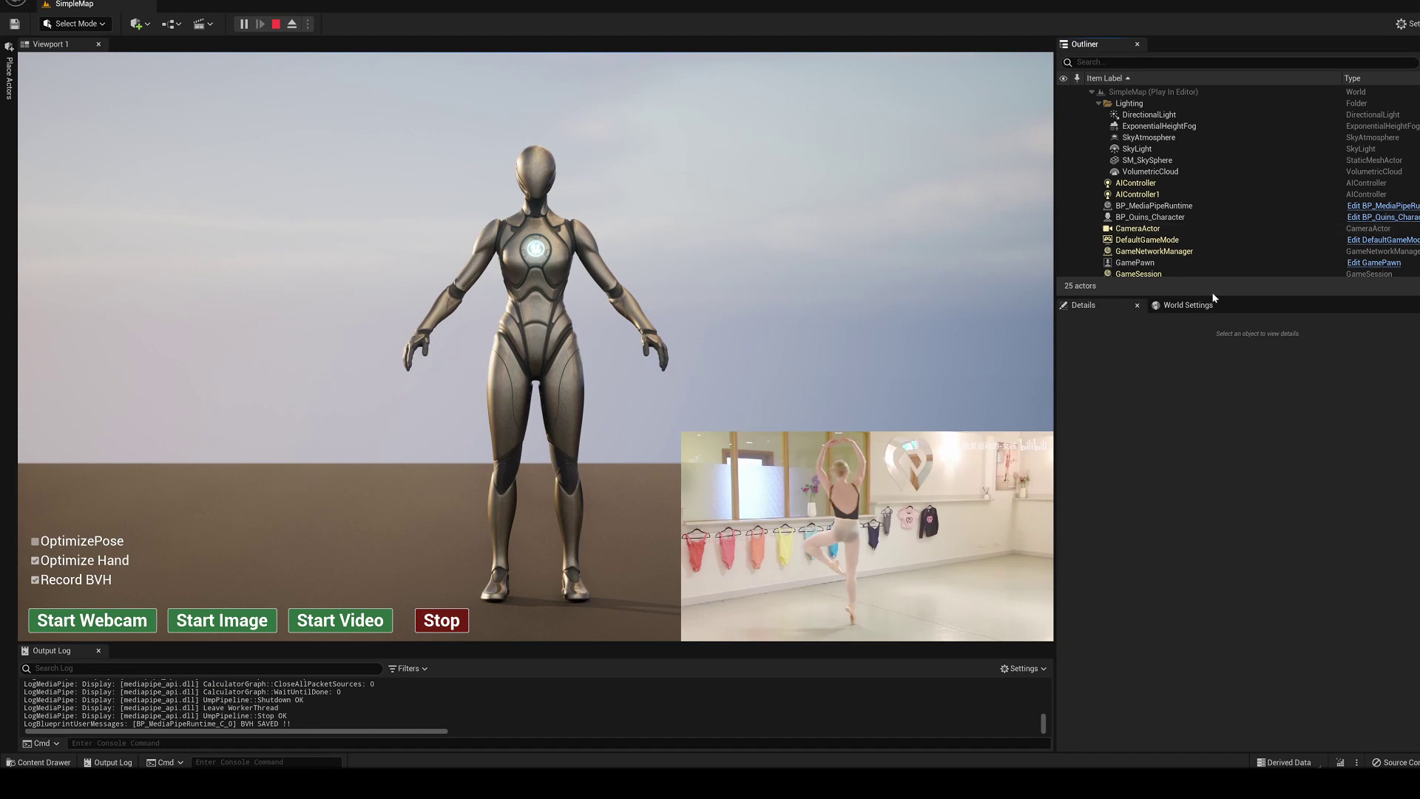
# Enable Use Root Bone on the MediaPipeBVHRecorder actor
pyautogui.moveTo(1222, 297)
pyautogui.mouseDown()
pyautogui.moveTo(1244, 487)
pyautogui.moveTo(1251, 421)
pyautogui.mouseUp()
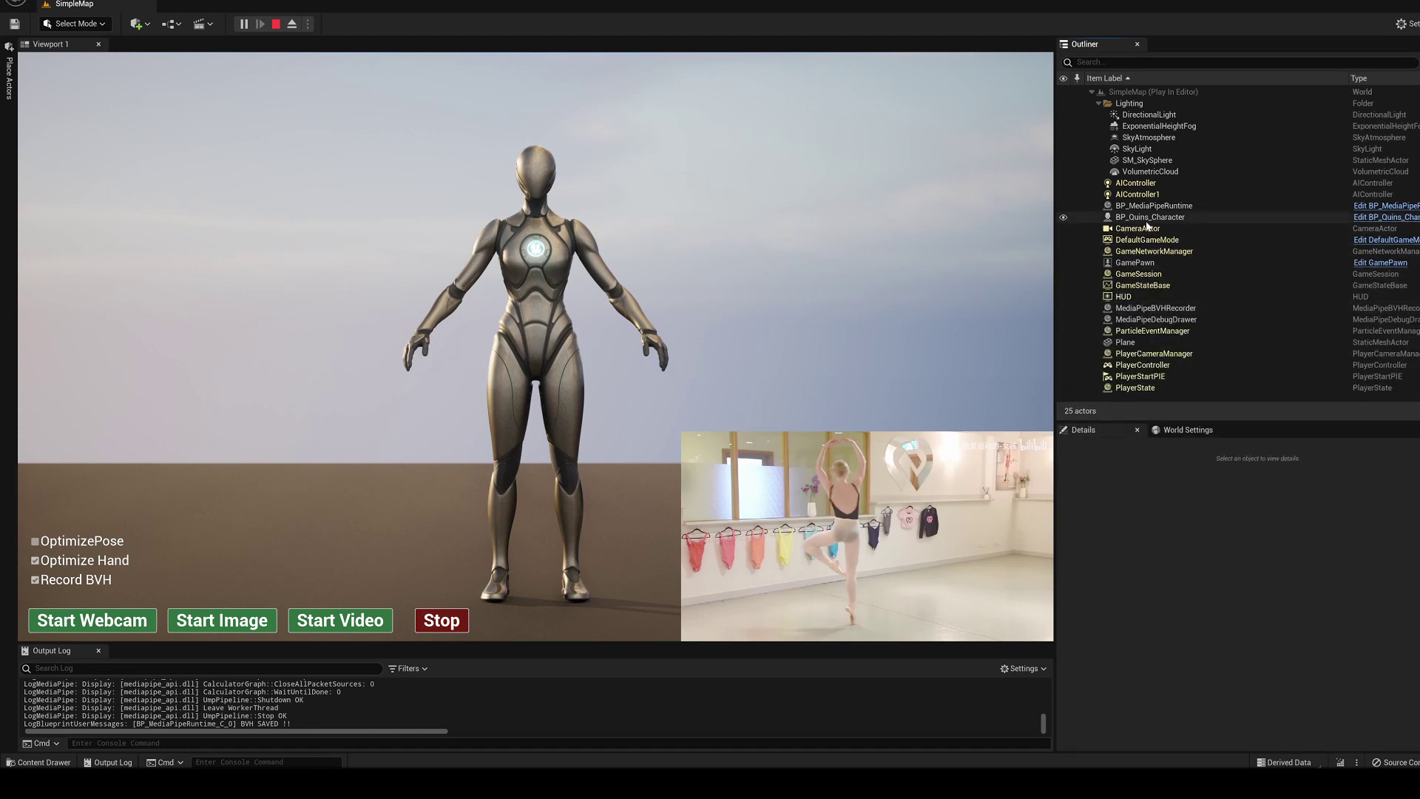
pyautogui.click(1162, 309)
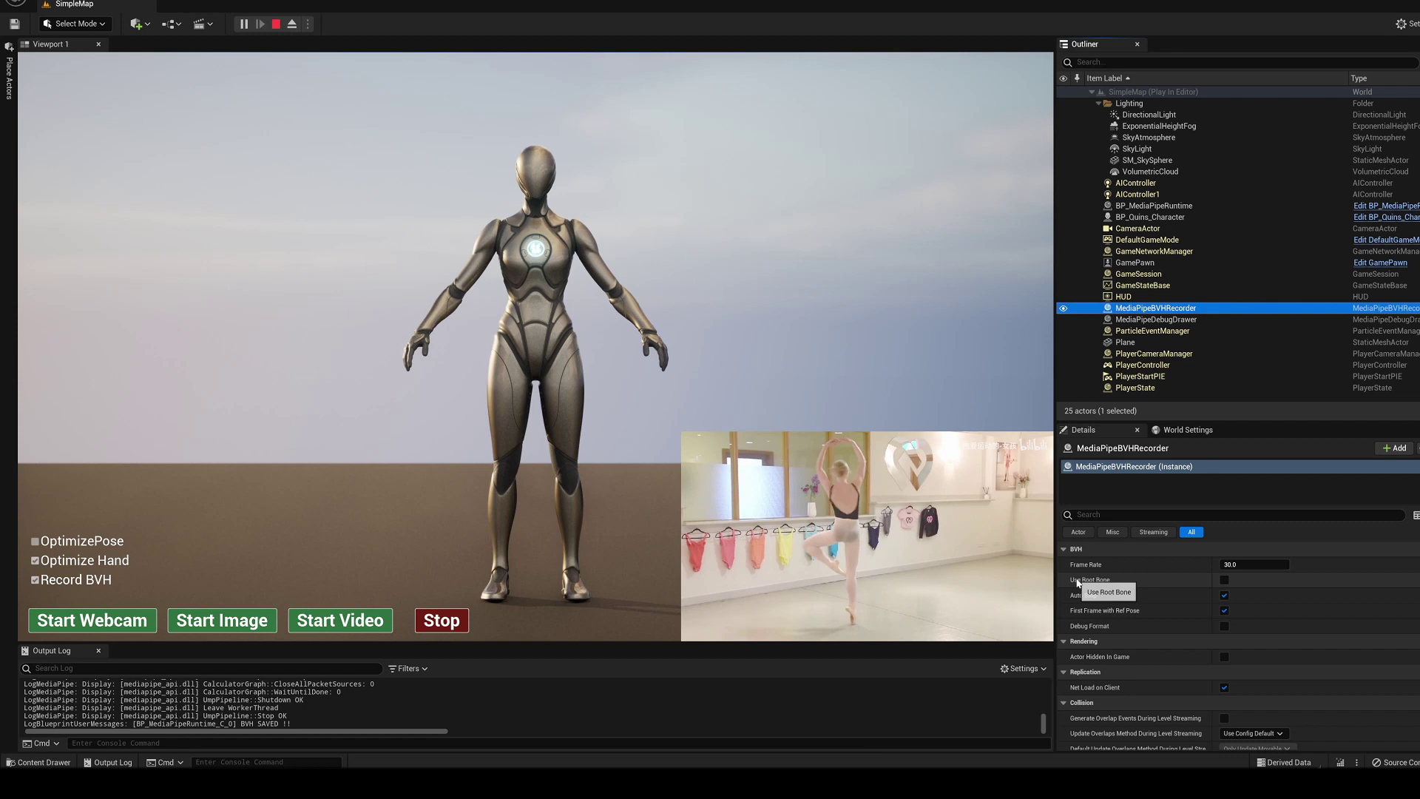
pyautogui.click(1222, 579)
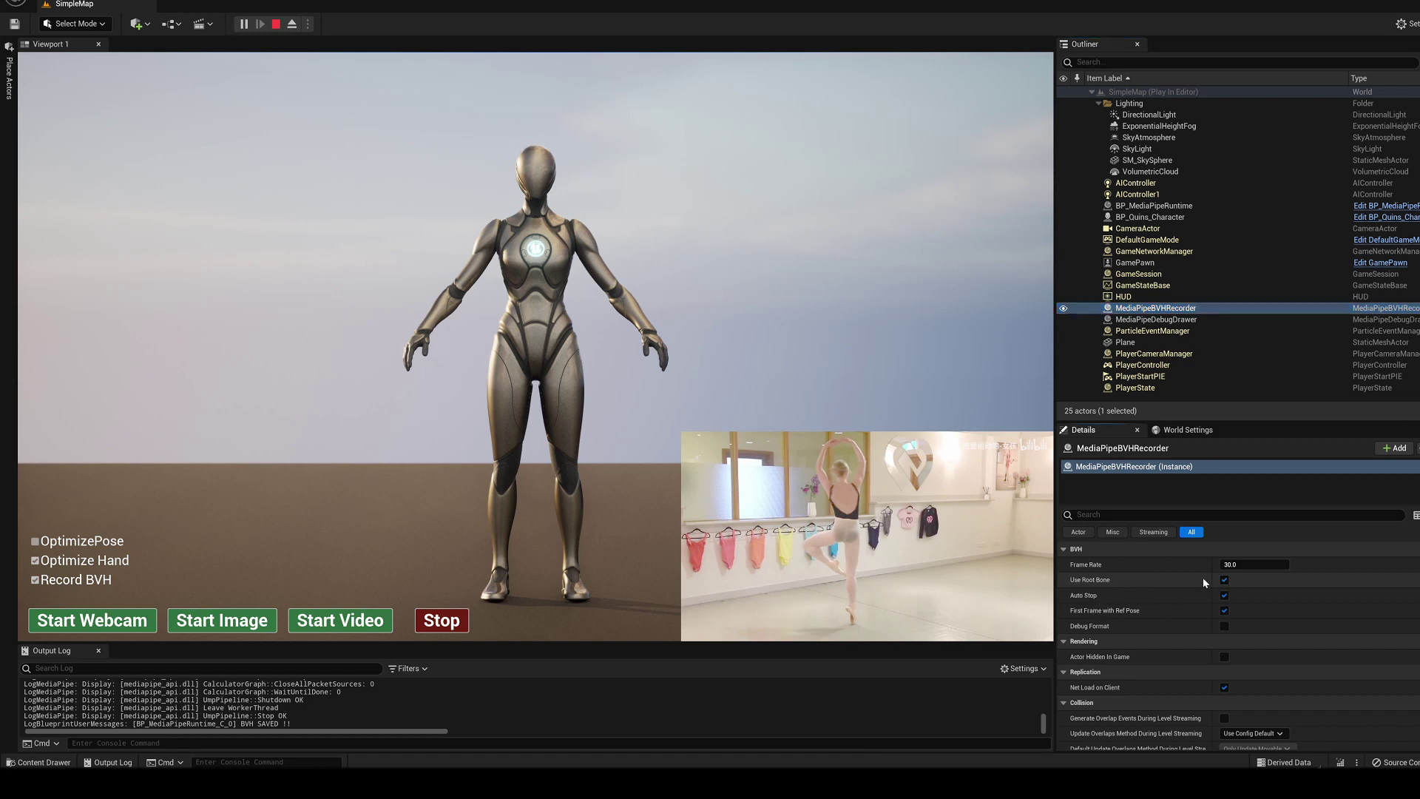
# Start a video motion capture using the ballet mp4
pyautogui.click(56, 579)
pyautogui.click(340, 620)
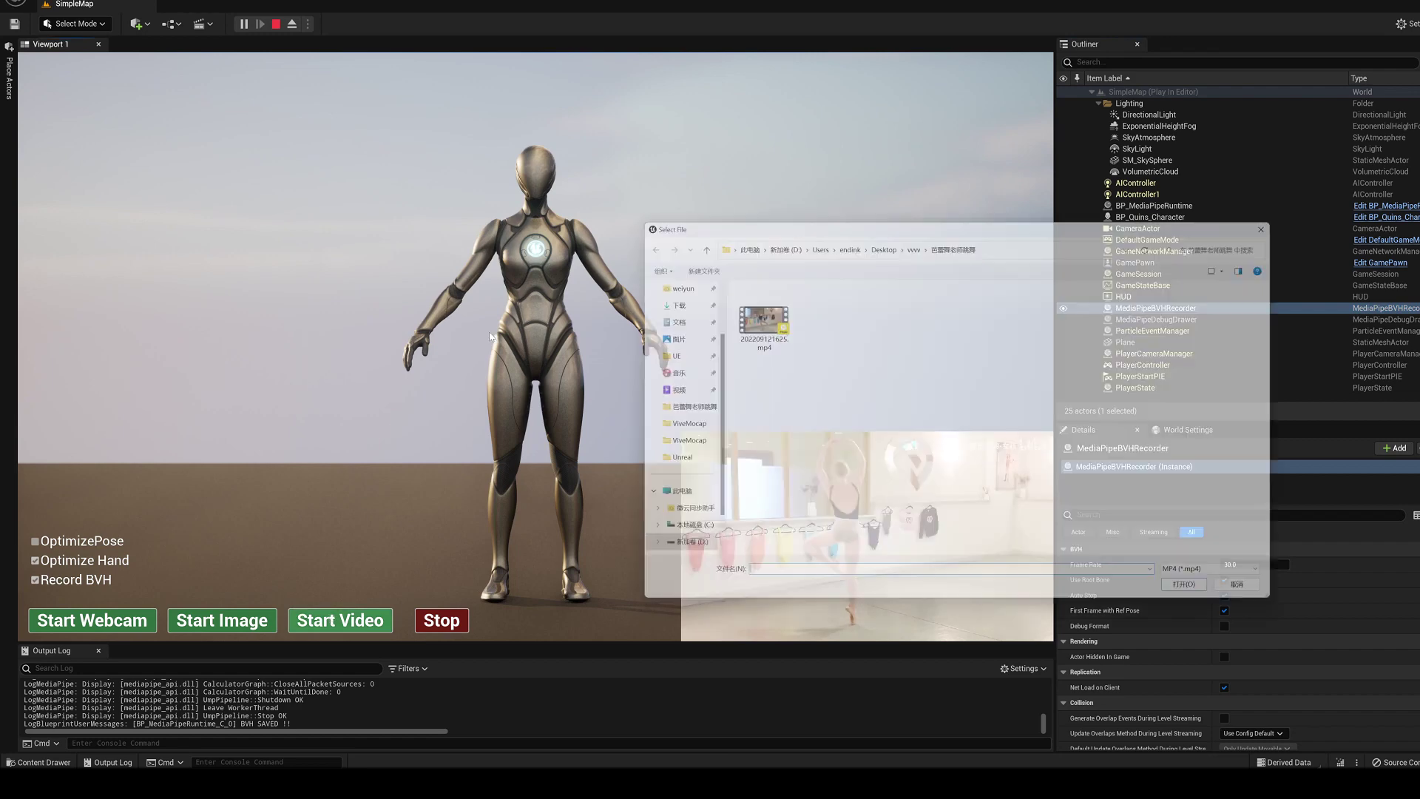
pyautogui.doubleClick(751, 313)
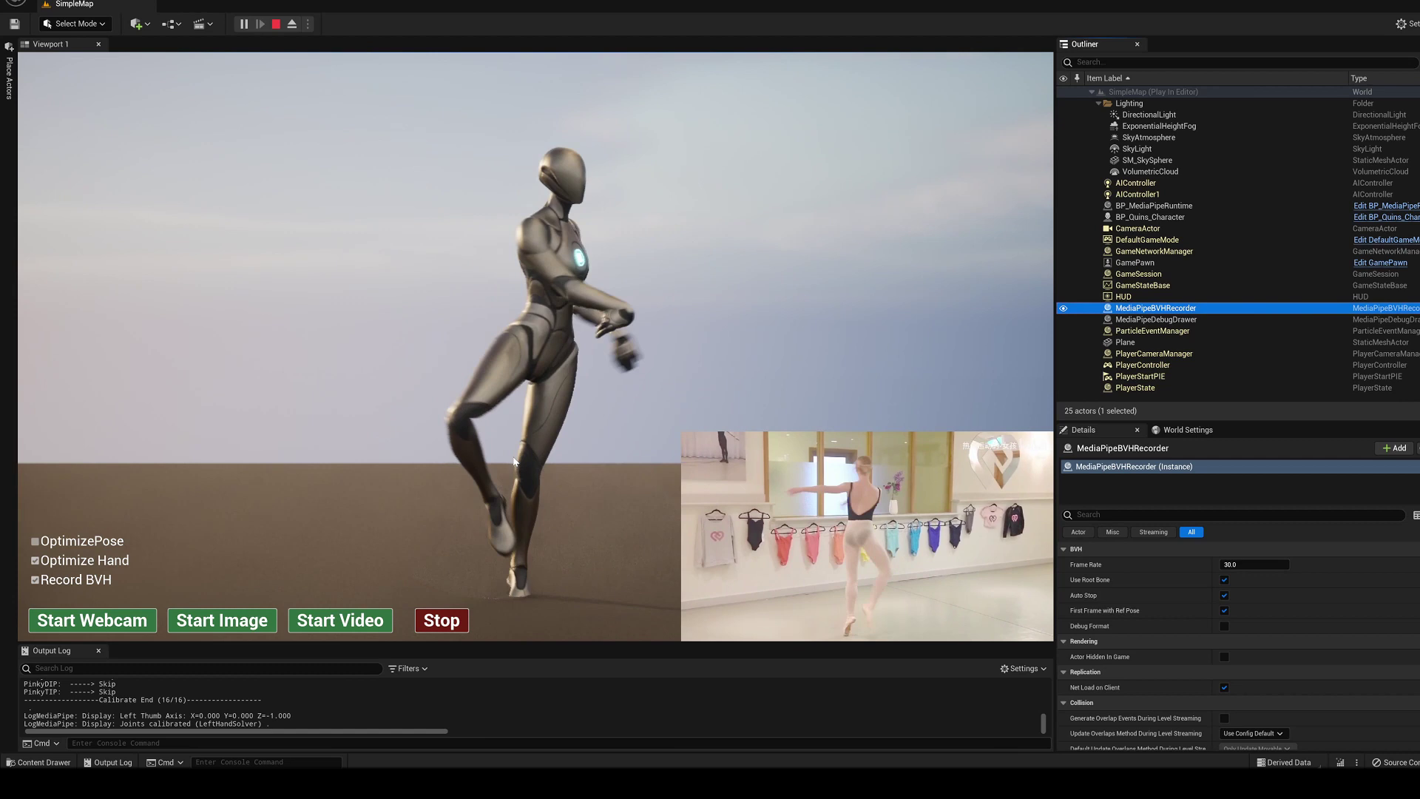
# Stop the capture and save it over the existing 333.bvh
pyautogui.click(444, 623)
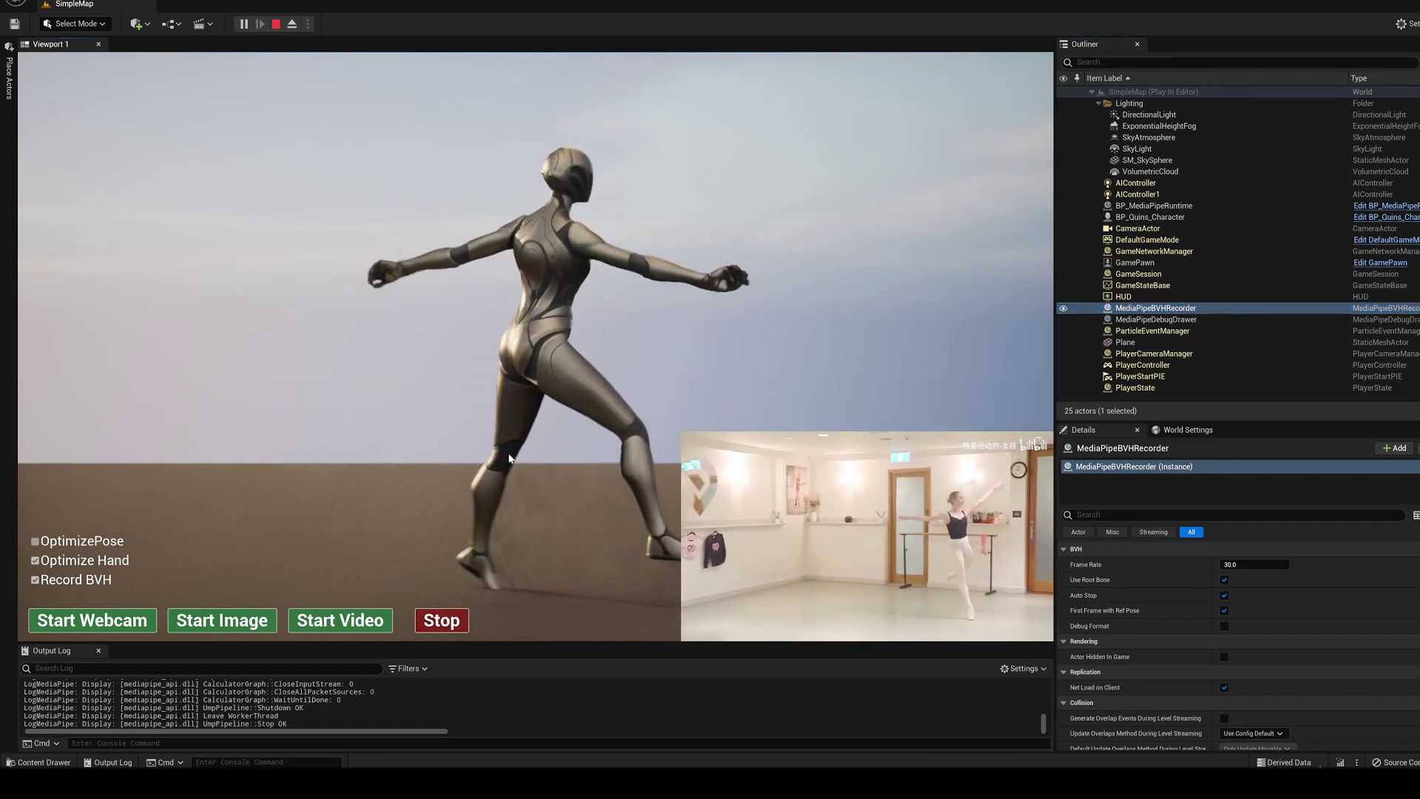
pyautogui.press('Return')
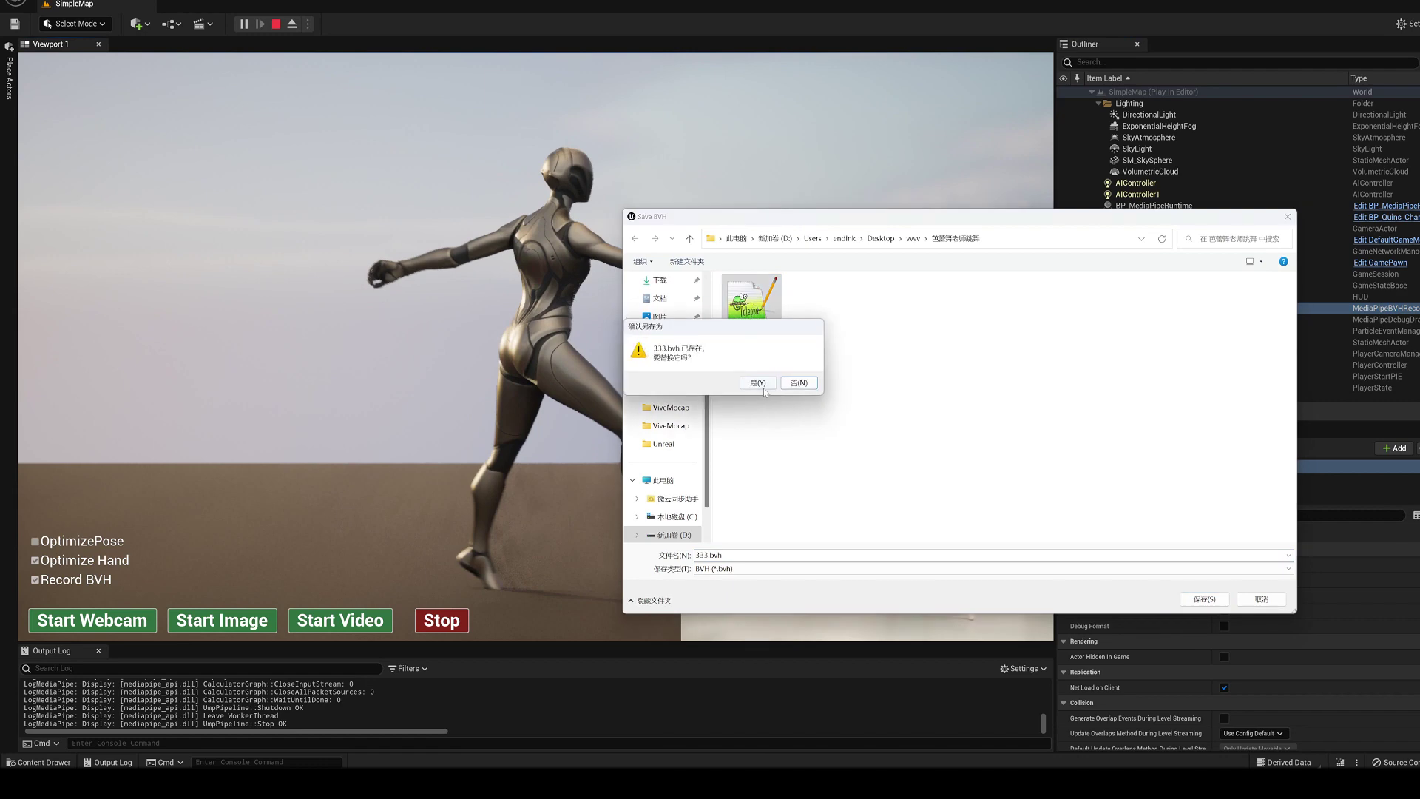
pyautogui.click(765, 386)
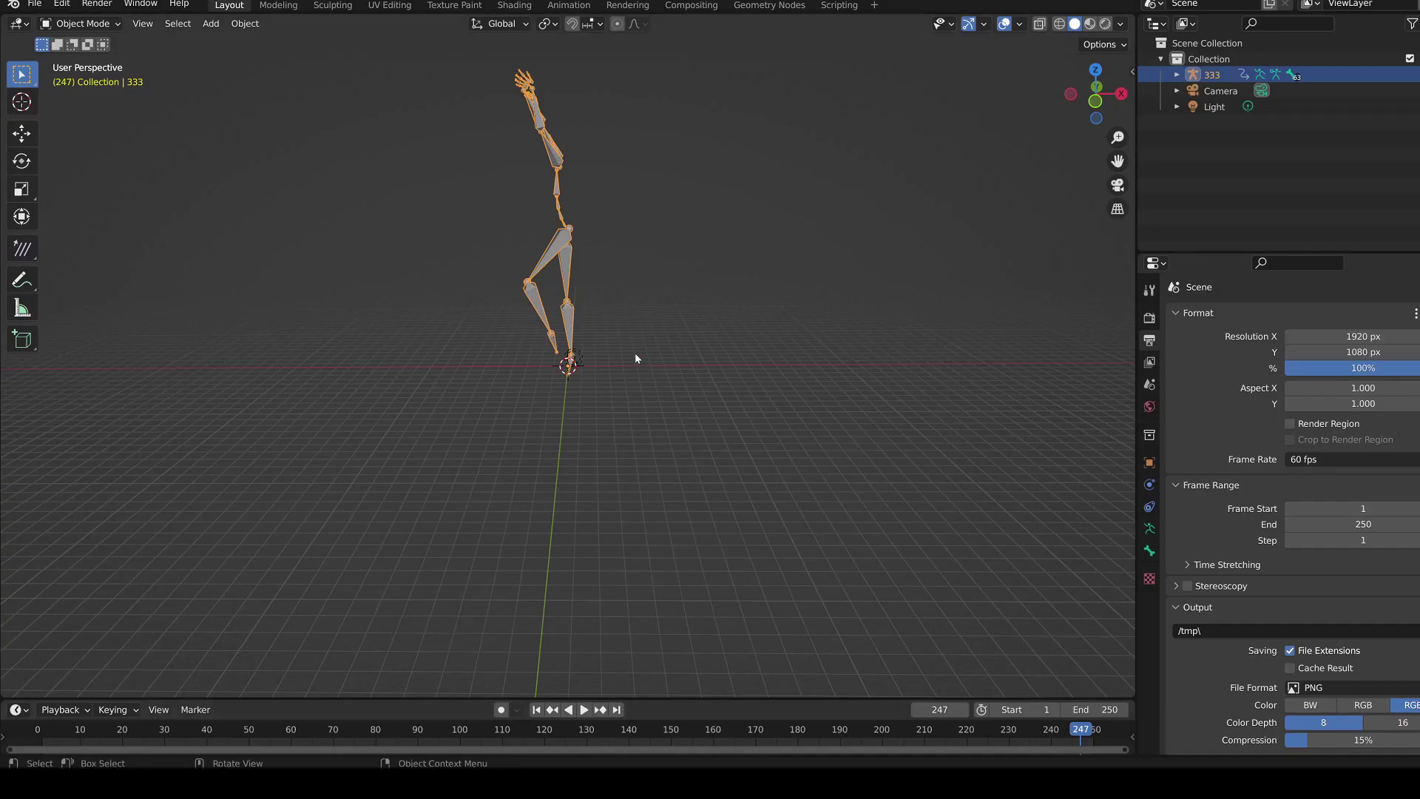
# Delete the old armature and import 333.bvh as a Motion Capture (.bvh) file
pyautogui.press('Delete')
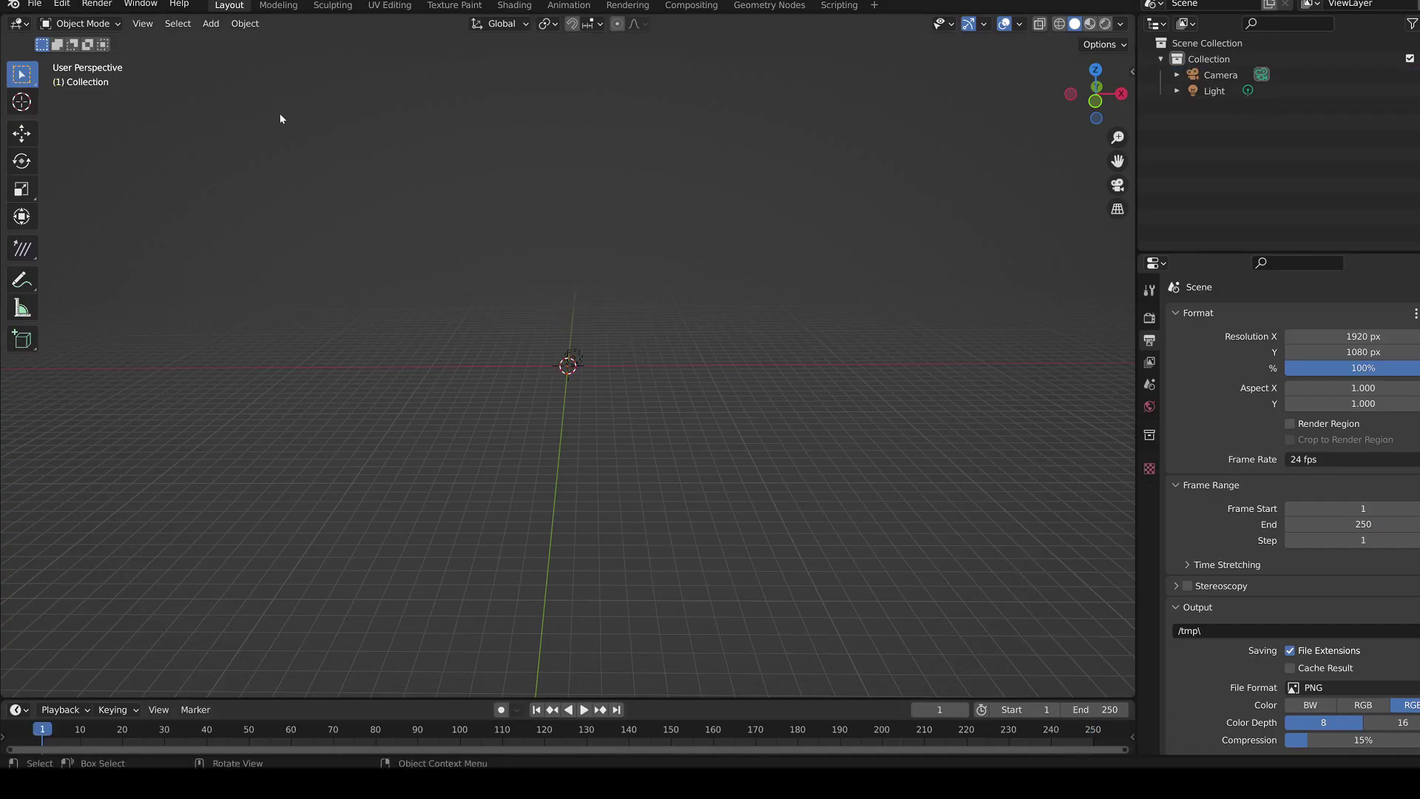
pyautogui.click(35, 5)
pyautogui.moveTo(63, 216)
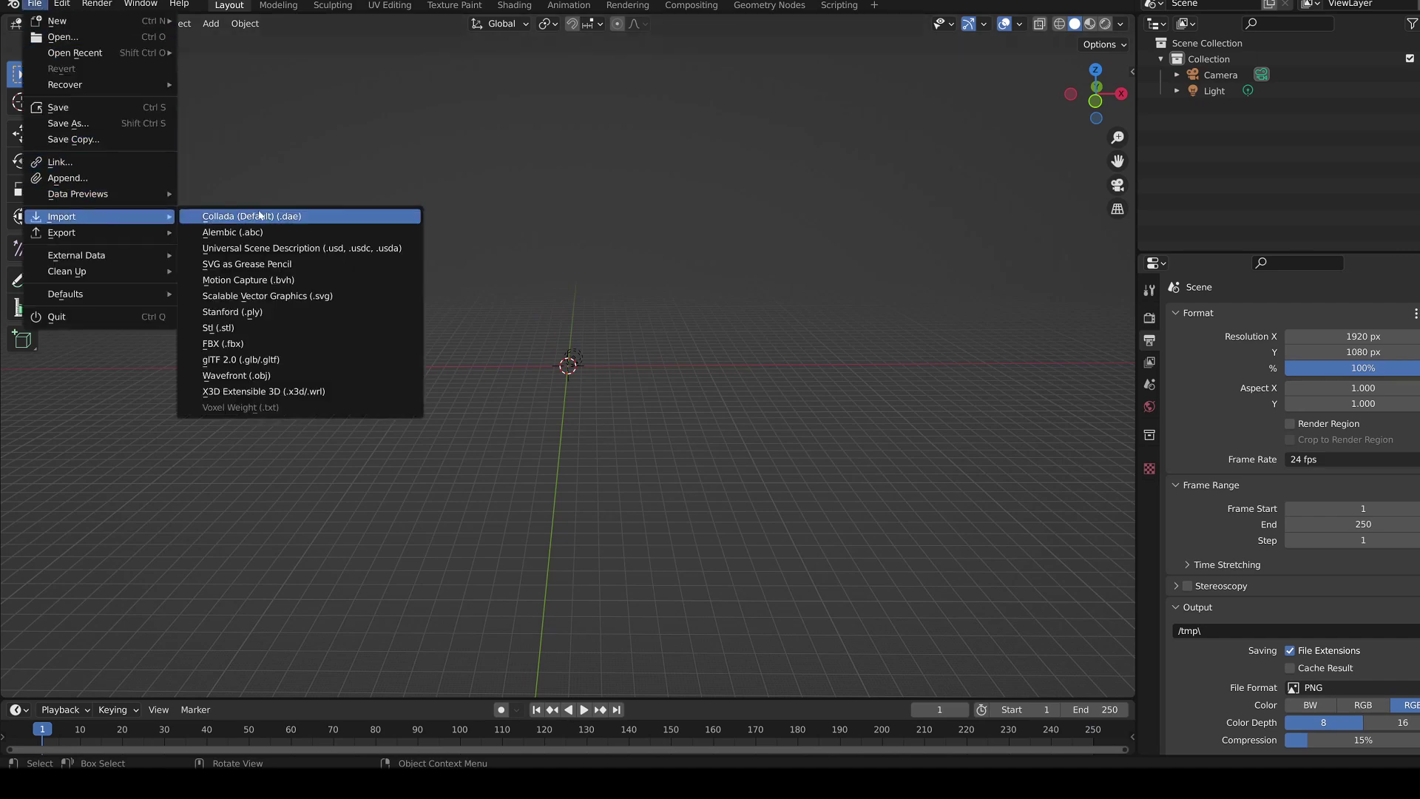
pyautogui.click(267, 280)
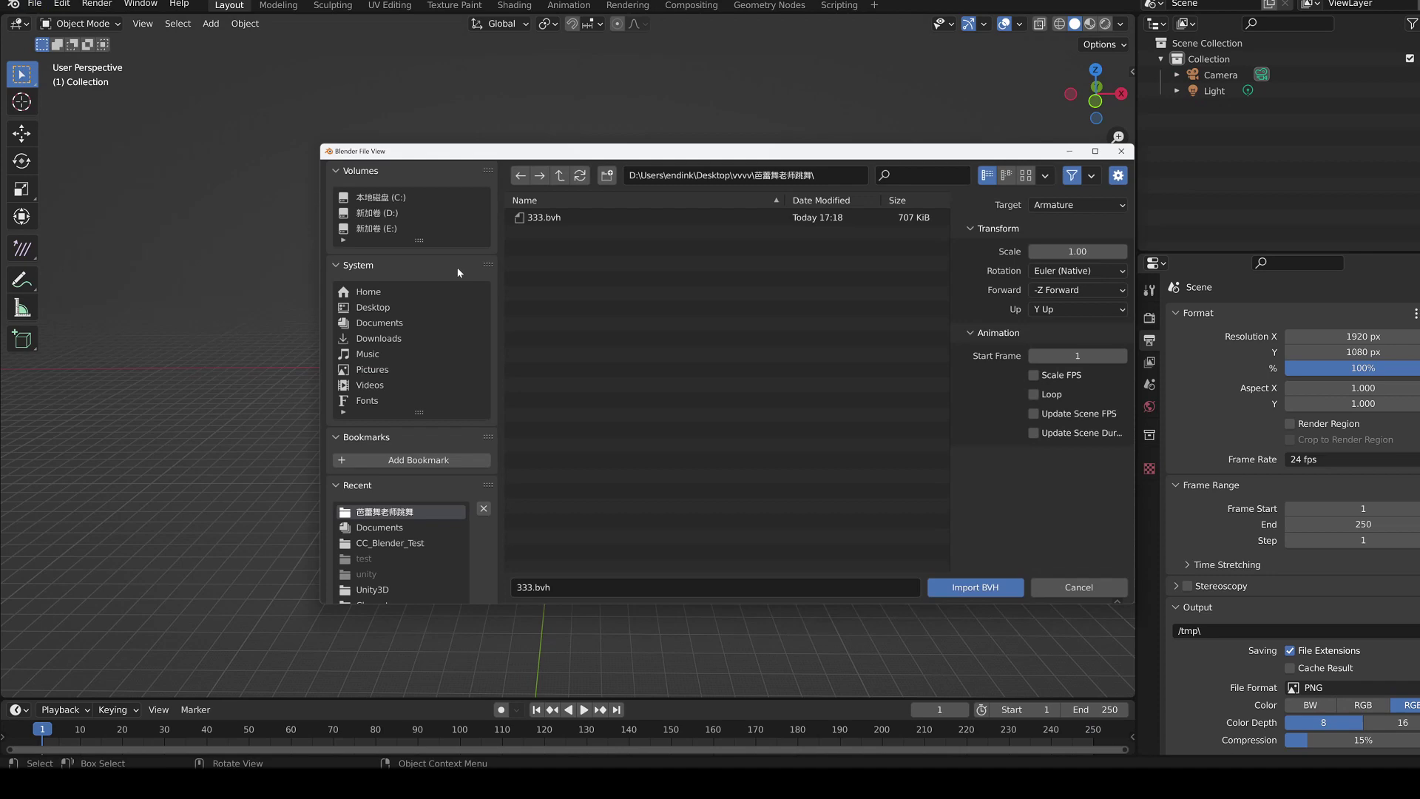
pyautogui.click(537, 215)
pyautogui.click(981, 593)
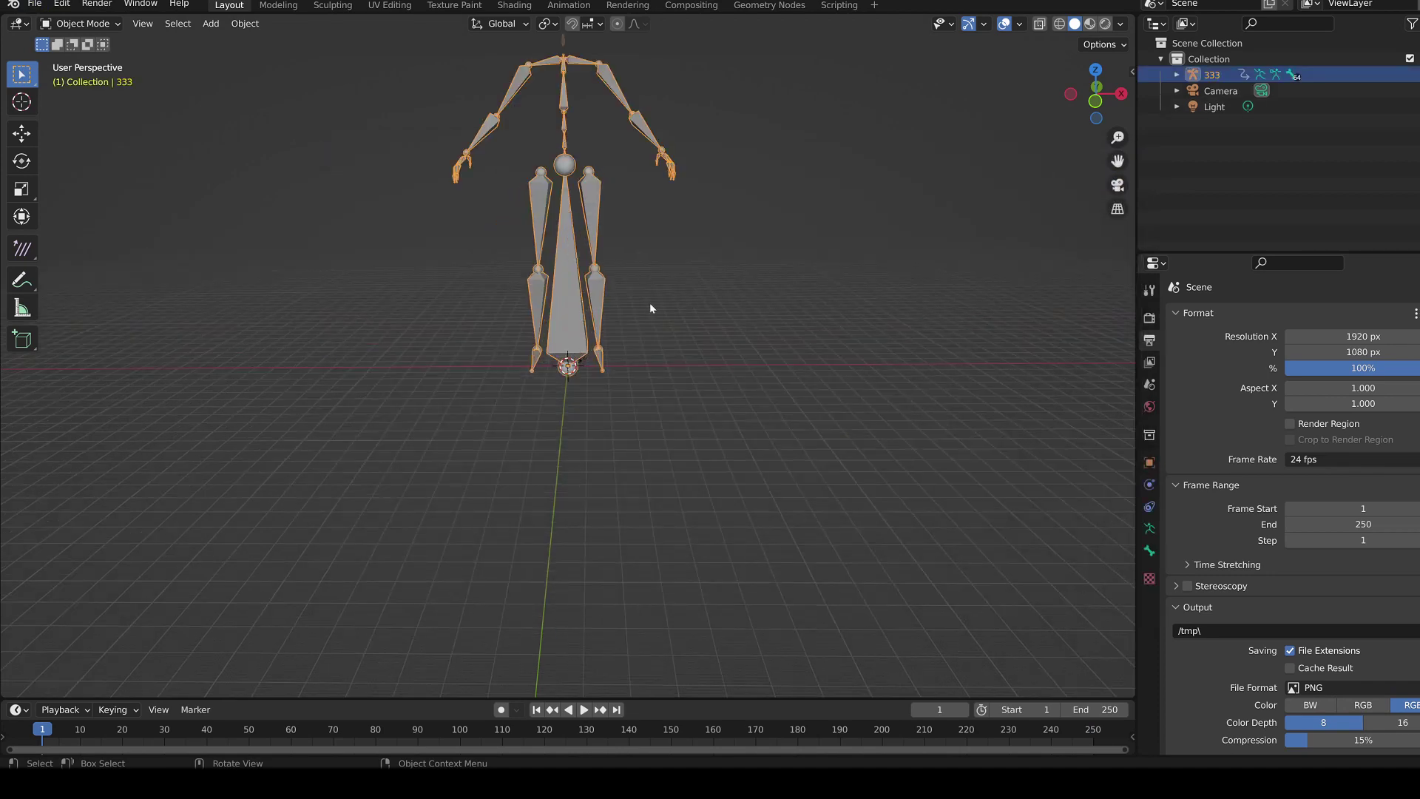
# Center the view on the 333 armature and play its ballet animation
pyautogui.moveTo(1117, 161); pyautogui.dragTo(1118, 287)
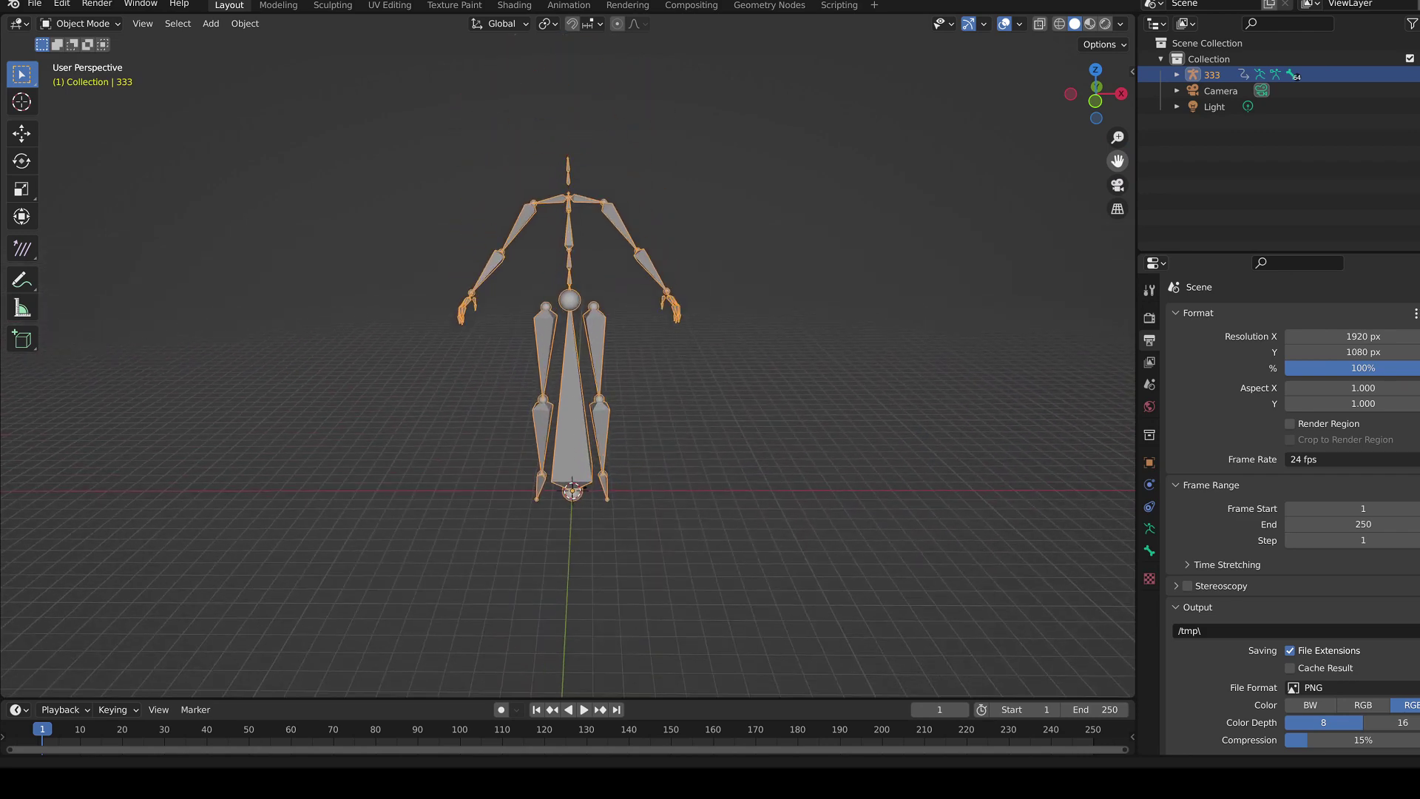
pyautogui.scroll(2, 563, 374)
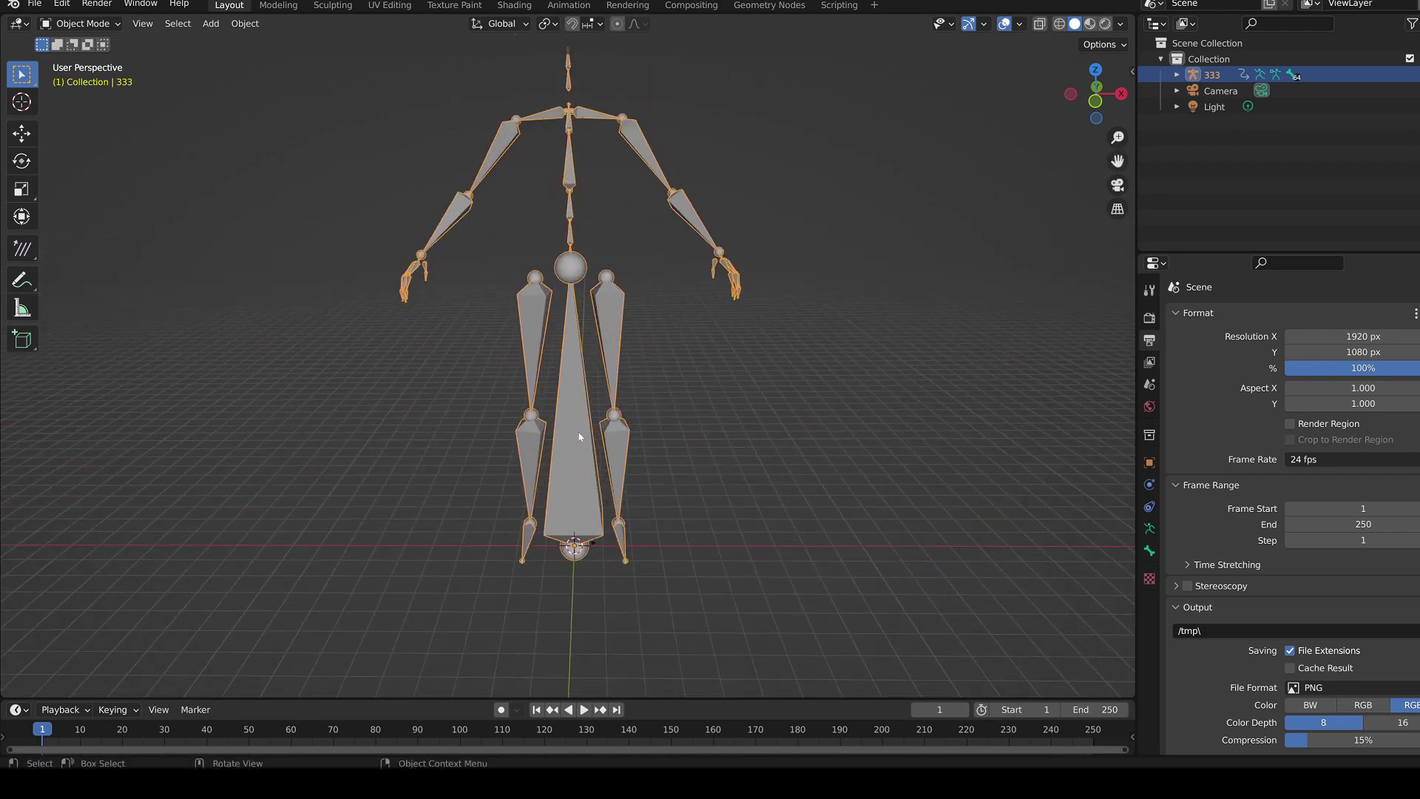
pyautogui.click(586, 716)
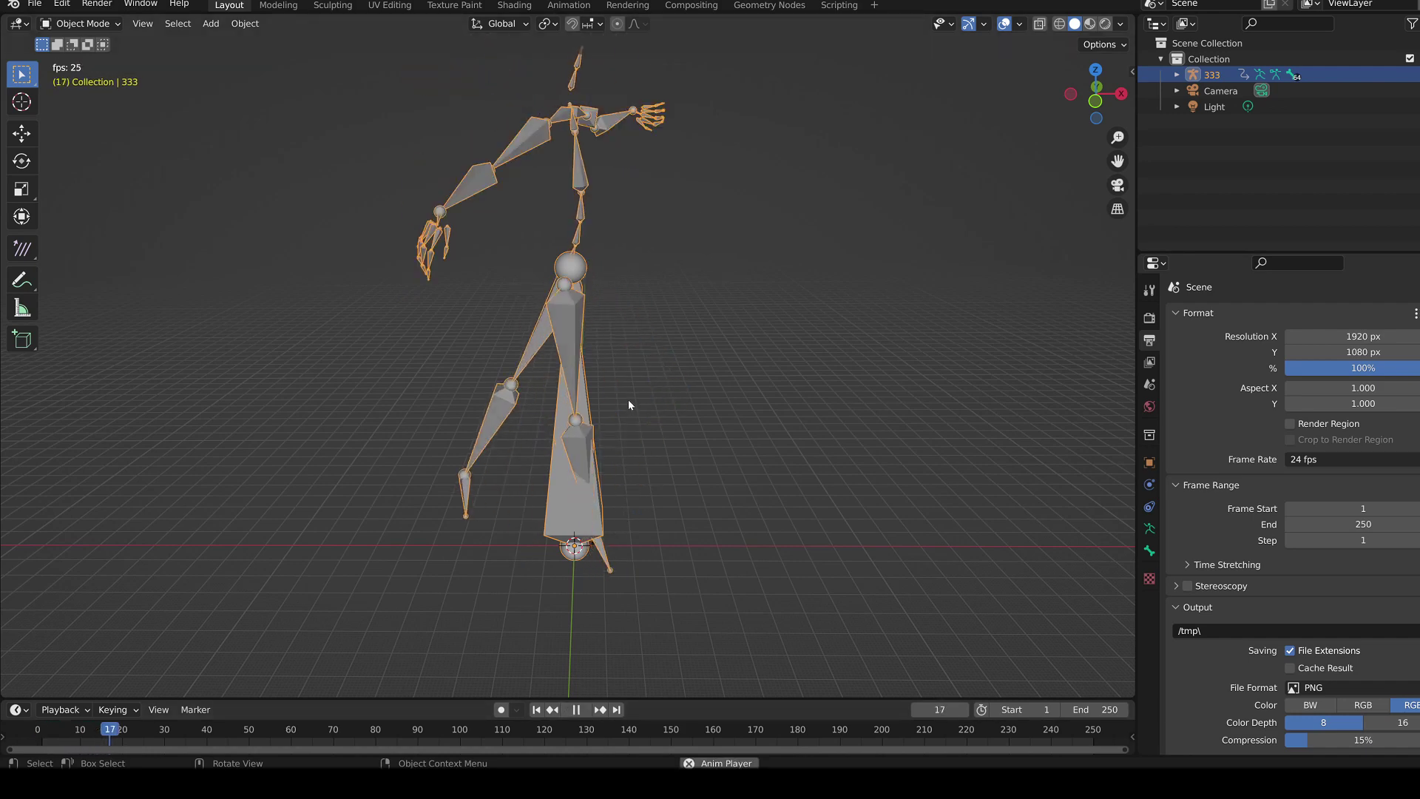